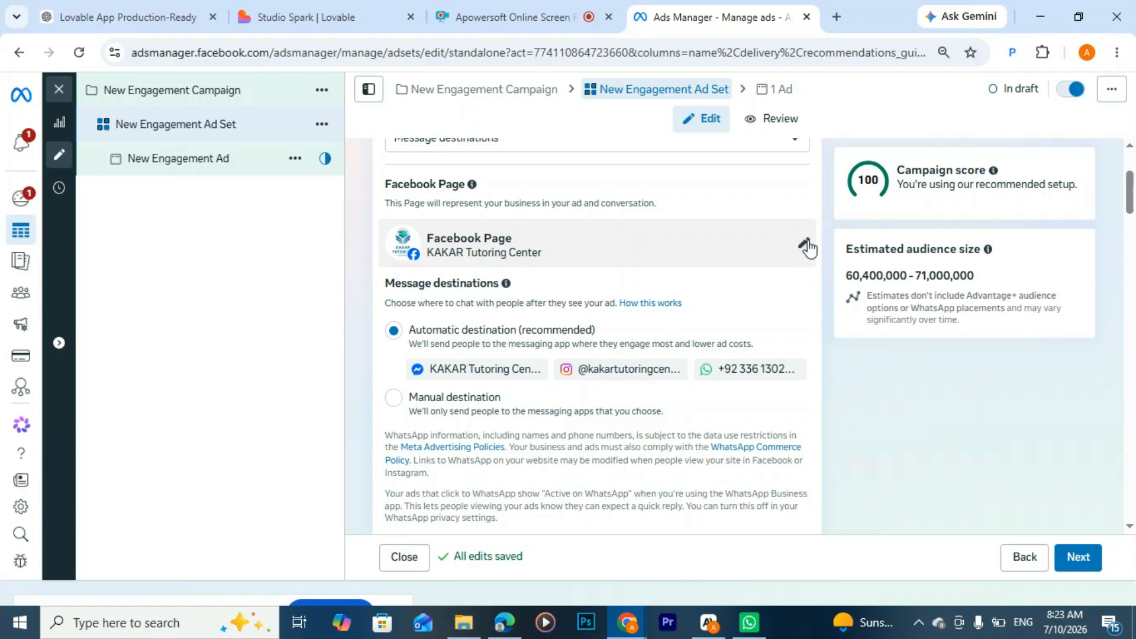
Step: Switch the ad set's message destinations to manual and deselect Messenger and Instagram, leaving only WhatsApp selected
scroll(668, 301, "down", 1)
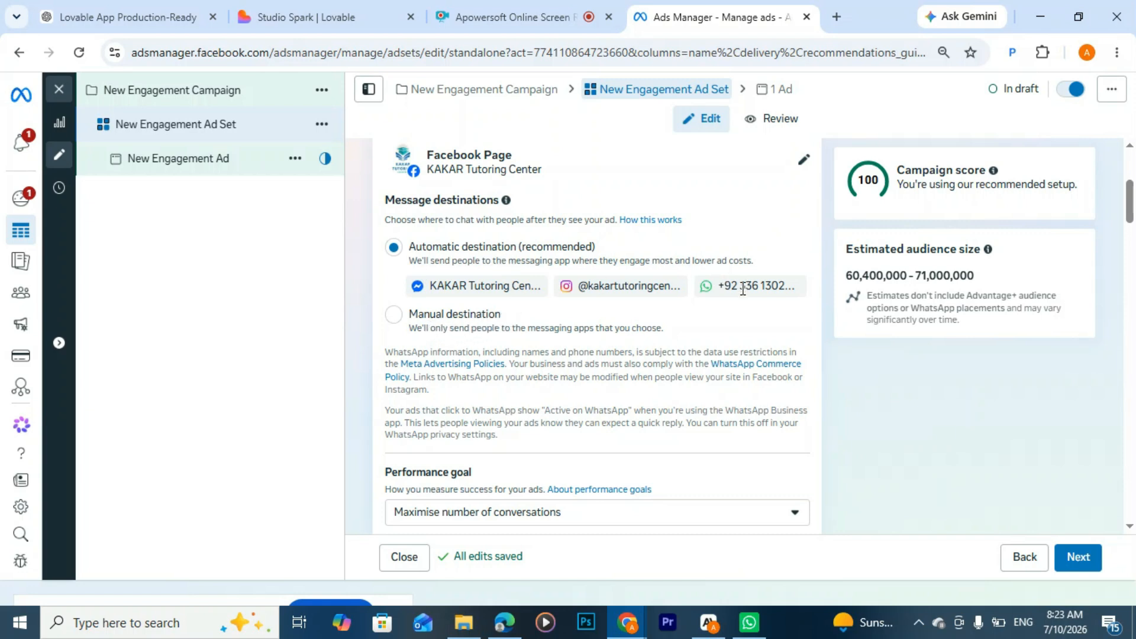
left_click(394, 315)
scroll(499, 322, "down", 2)
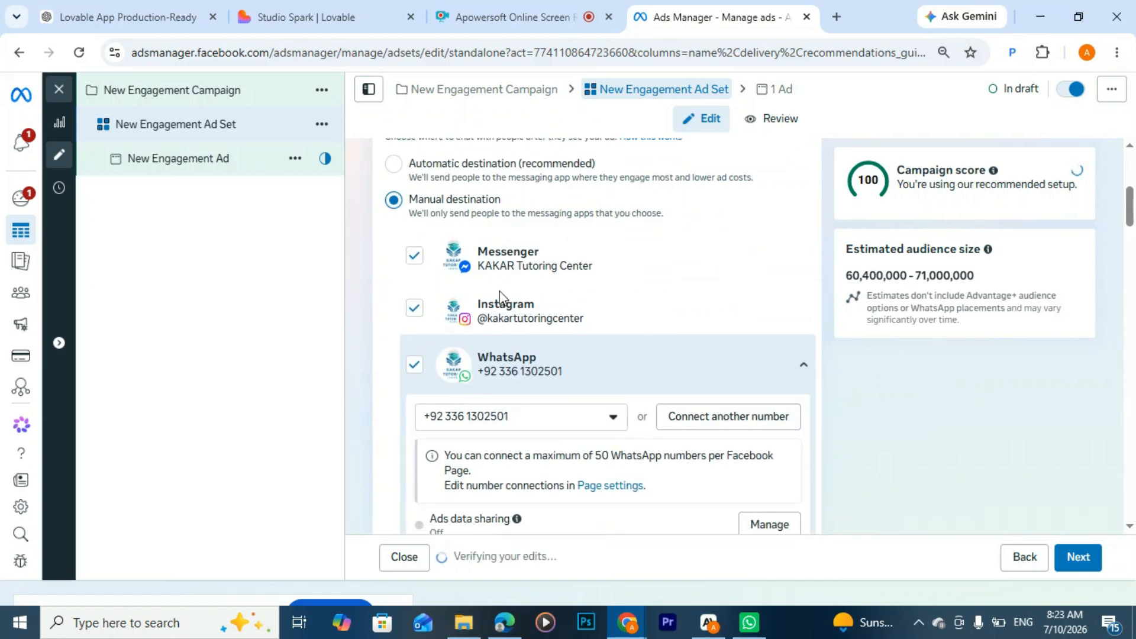
scroll(499, 296, "down", 1)
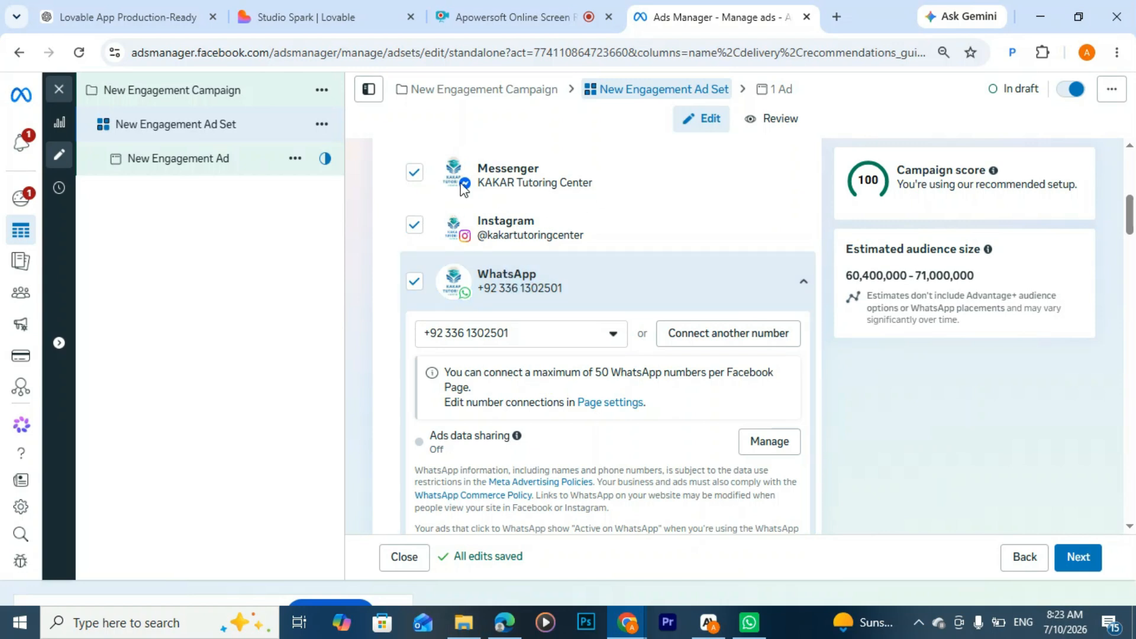
left_click(414, 225)
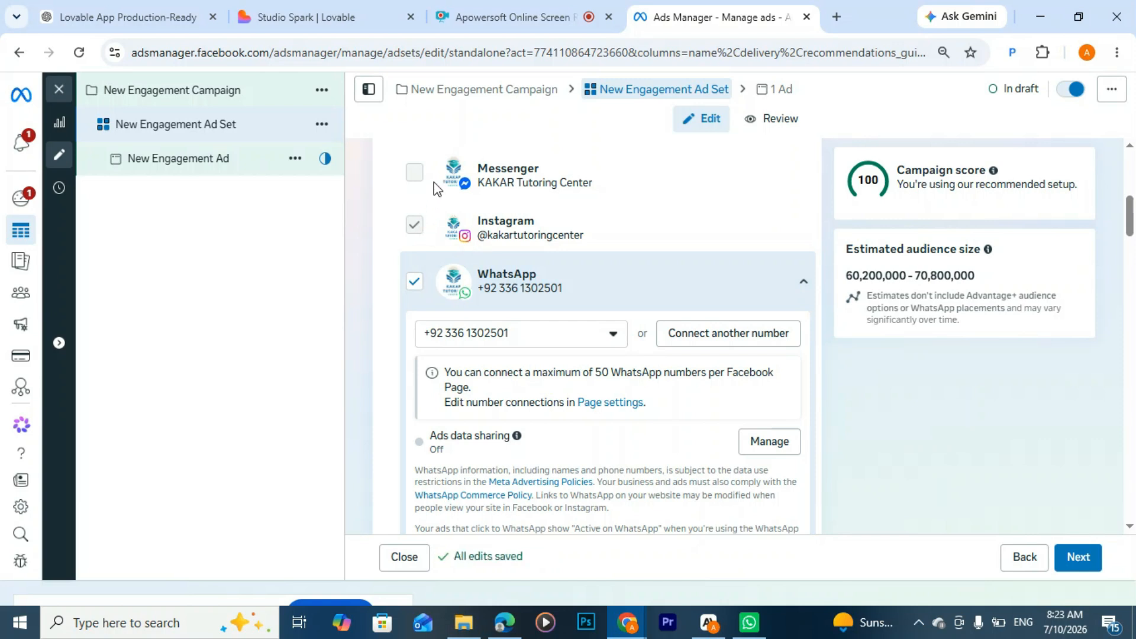
left_click(415, 225)
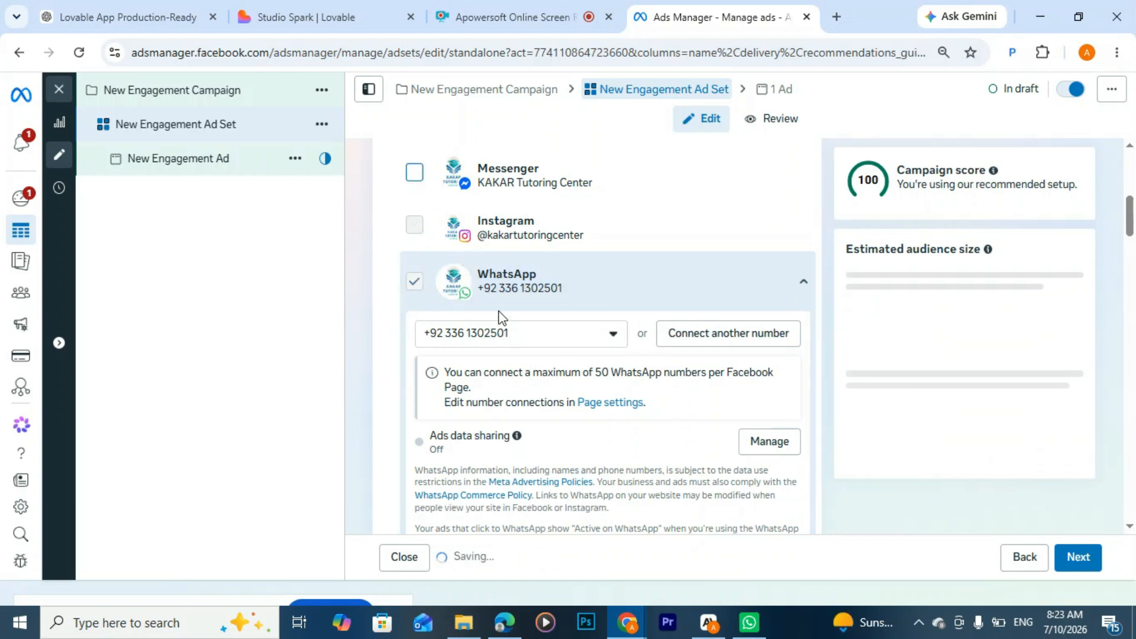
Step: Choose "Maximise number of conversations" as the ad set's performance goal
scroll(499, 318, "up", 2)
scroll(535, 297, "down", 1)
scroll(623, 281, "down", 3)
scroll(623, 282, "down", 4)
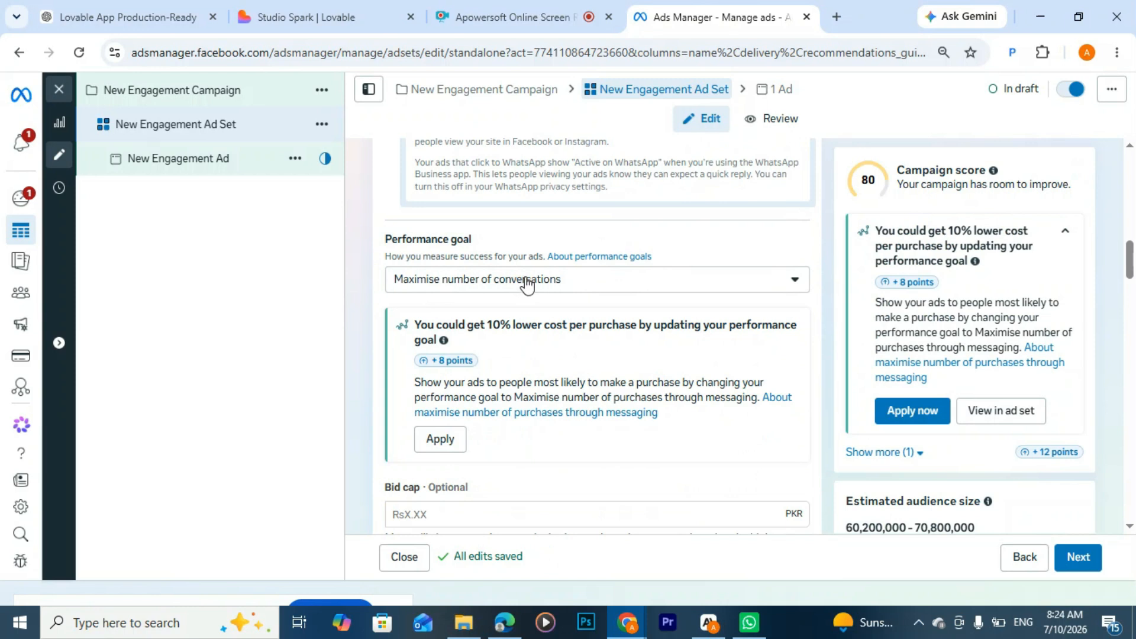
left_click(553, 283)
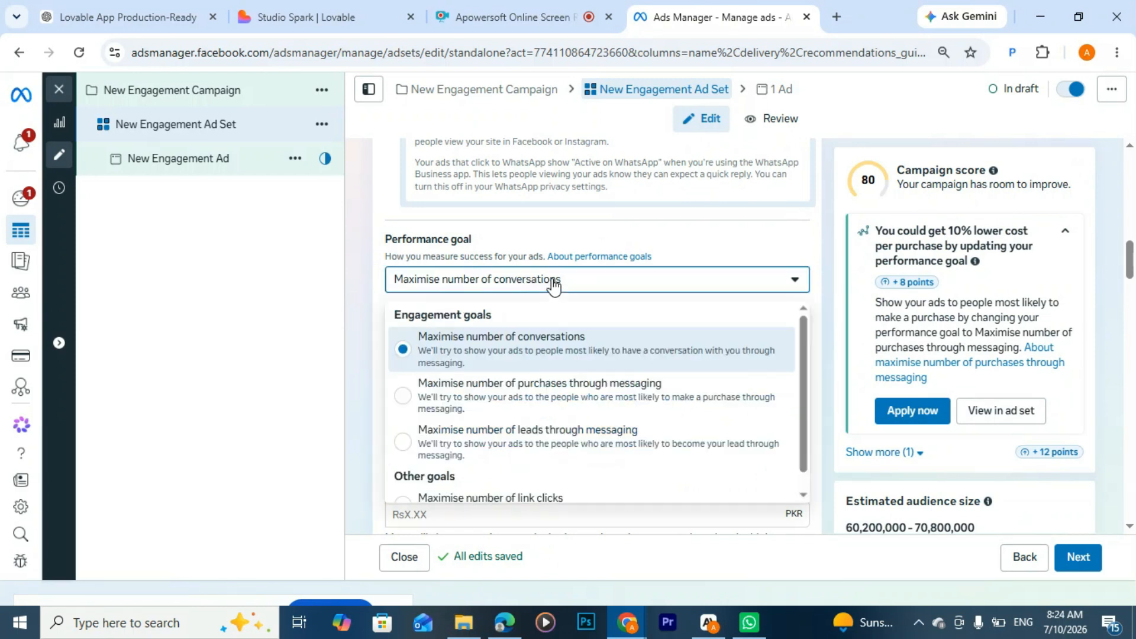
left_click(525, 345)
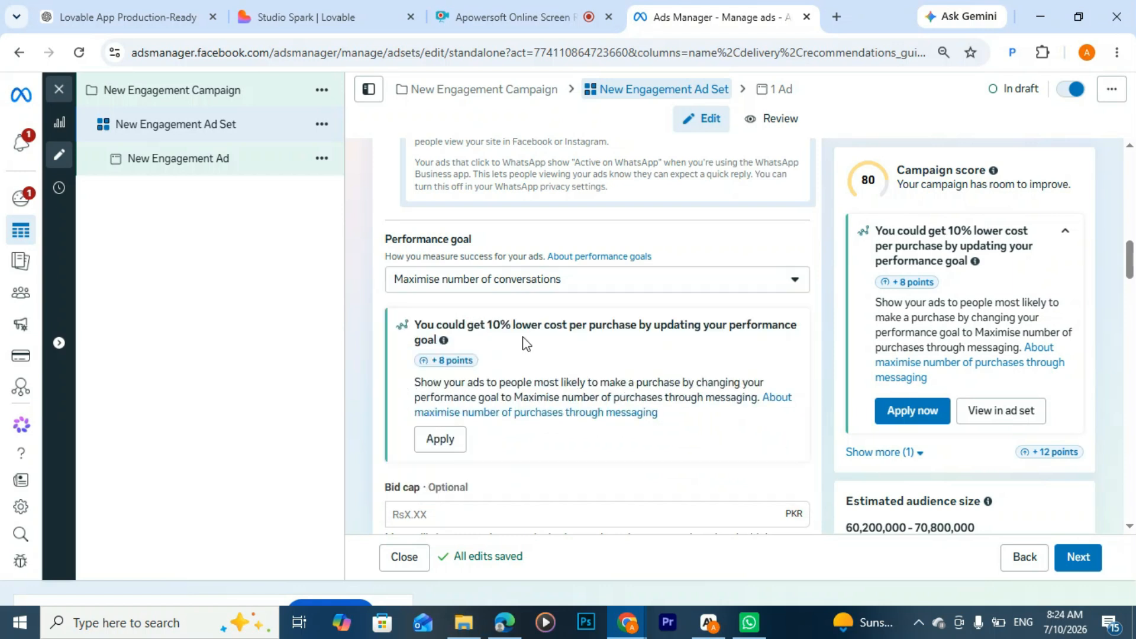
Step: Set the ad set's daily budget to Rs 6000
scroll(513, 298, "down", 4)
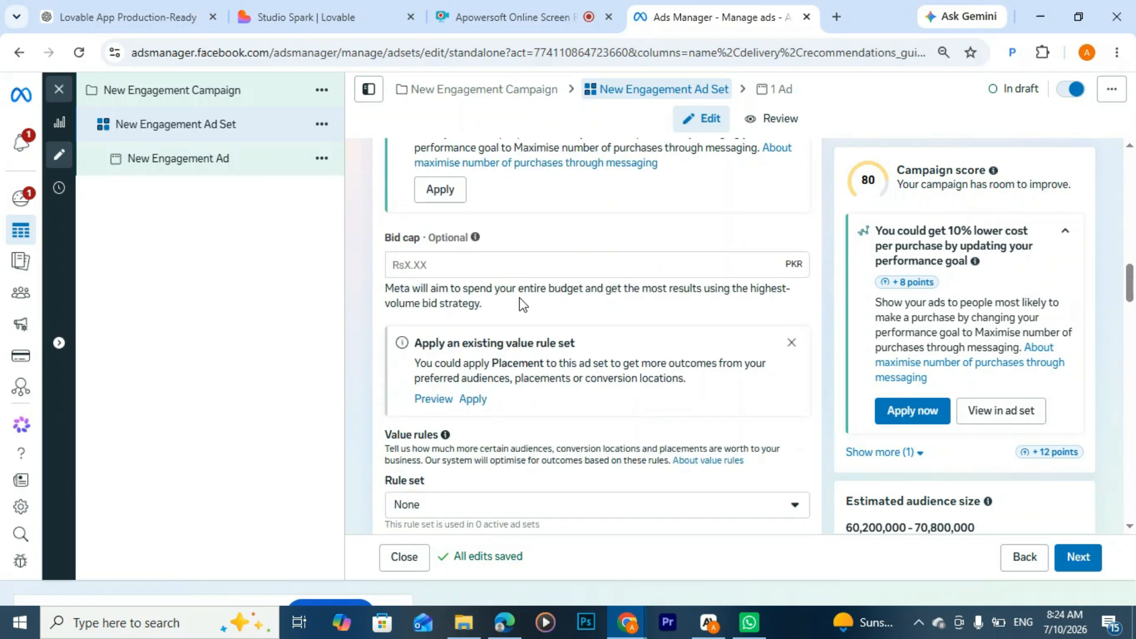
scroll(545, 259, "down", 3)
scroll(544, 263, "down", 4)
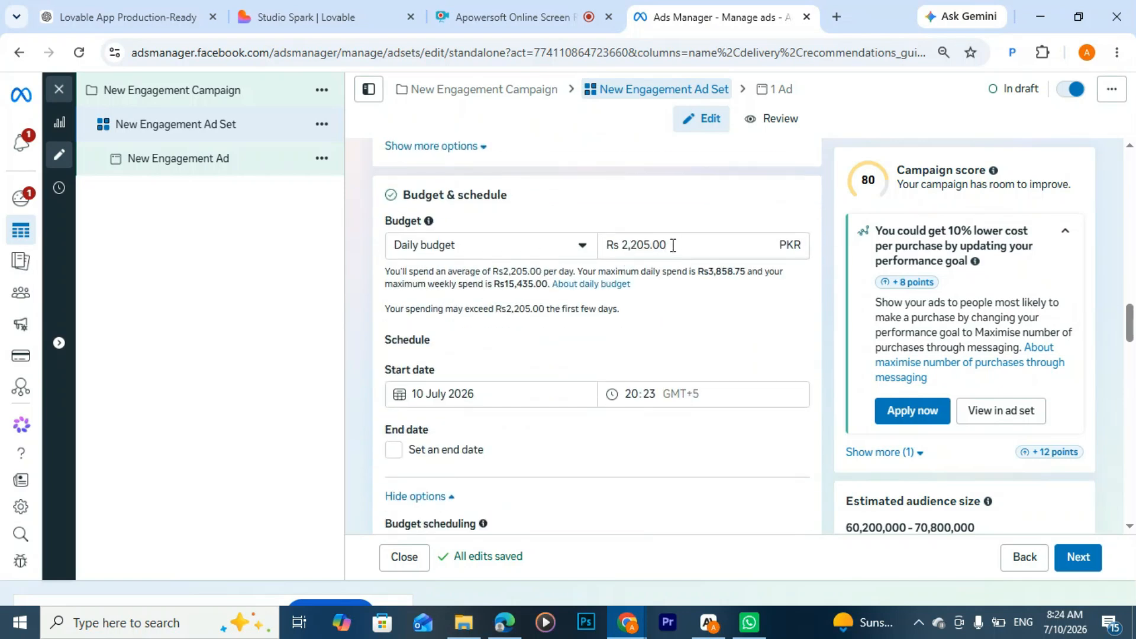
left_click(673, 245)
key("BackSpace")
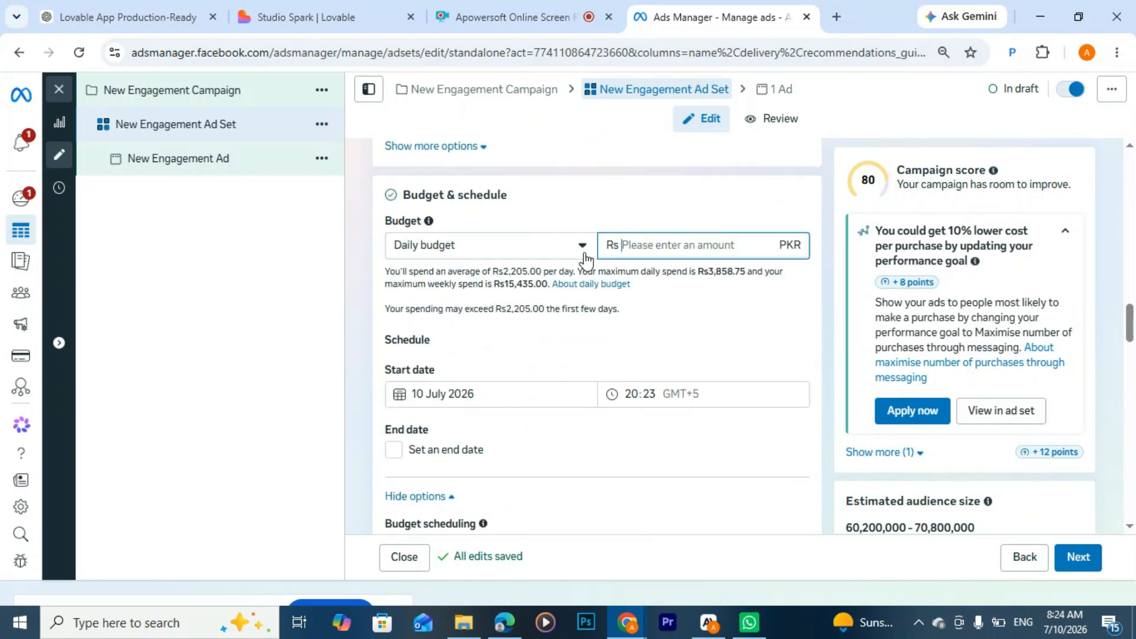
type("6000")
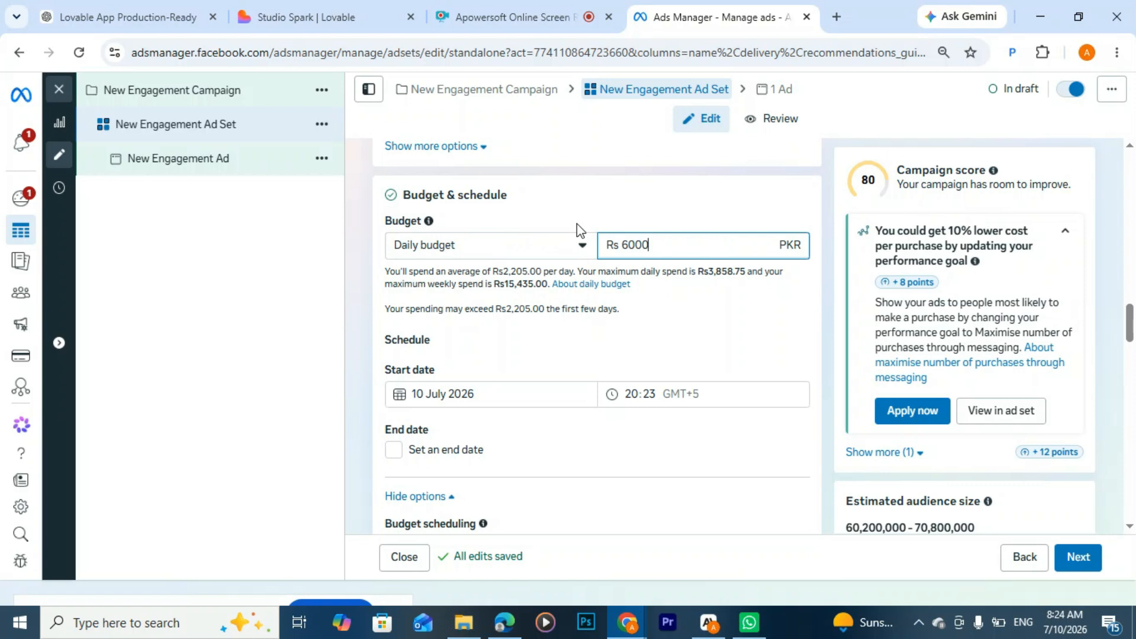
Step: Enable an end date for the ad set's schedule, then open its date picker and close it without choosing a date
scroll(583, 246, "down", 3)
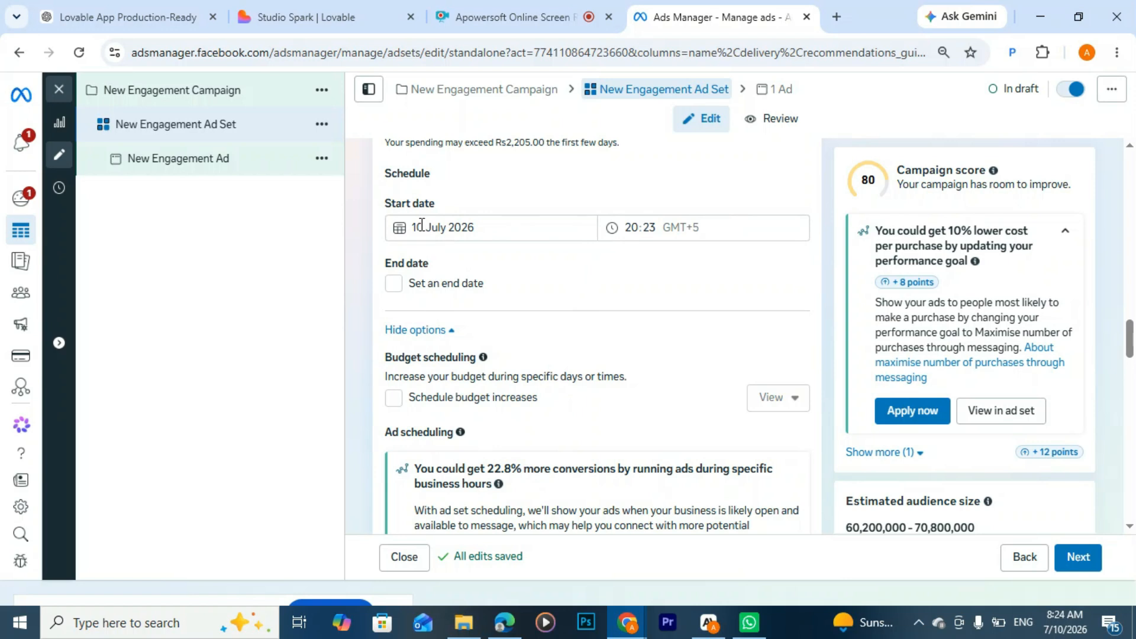
left_click(392, 286)
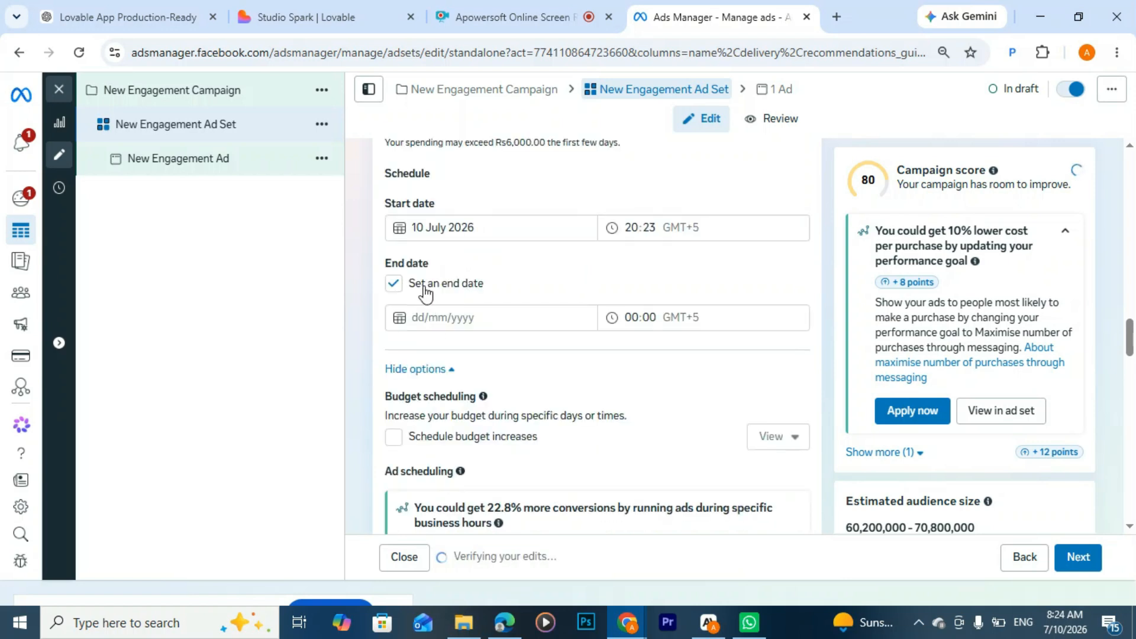
left_click(414, 318)
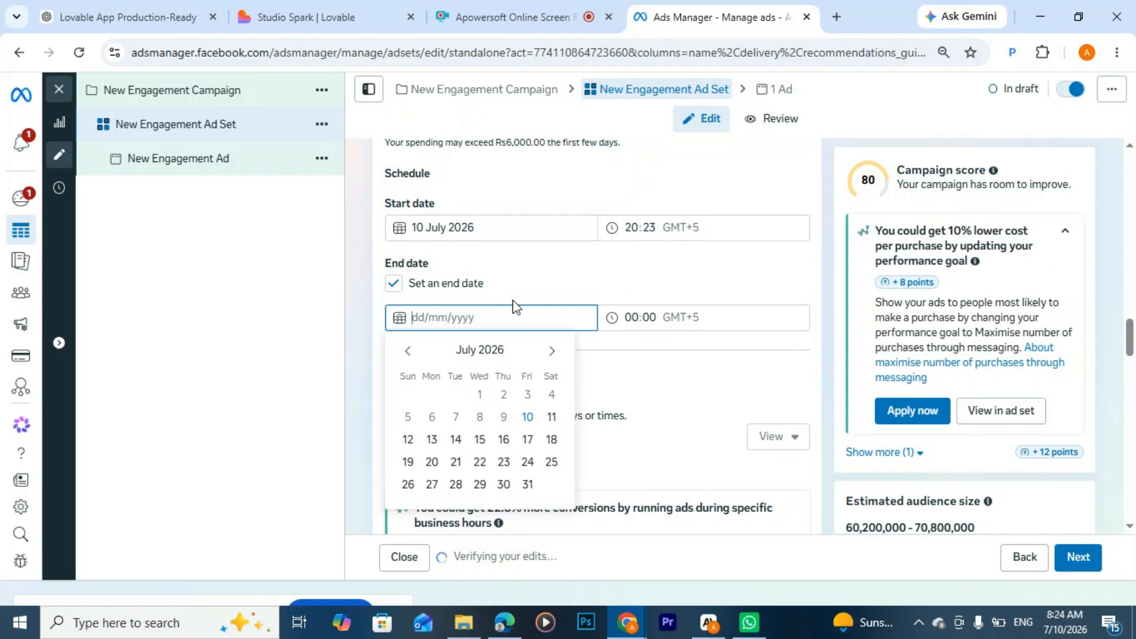
left_click(664, 281)
Step: In the audience controls, dismiss the notice under the minimum age and open the excluded custom audiences for editing
scroll(633, 317, "down", 1)
scroll(636, 327, "down", 8)
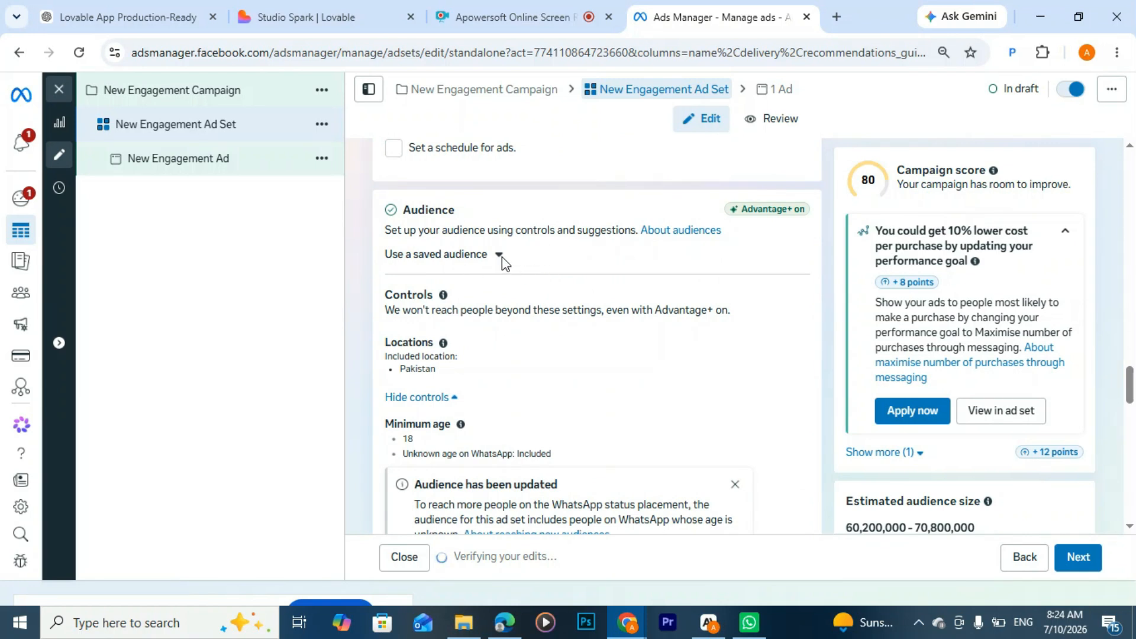
scroll(503, 266, "down", 3)
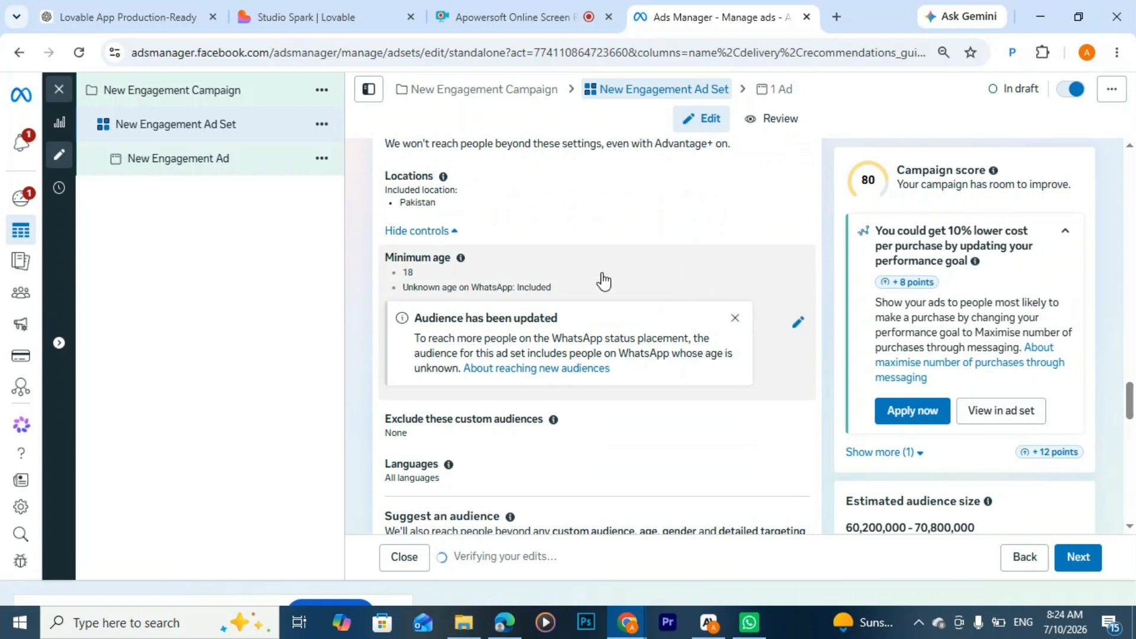
scroll(444, 213, "up", 2)
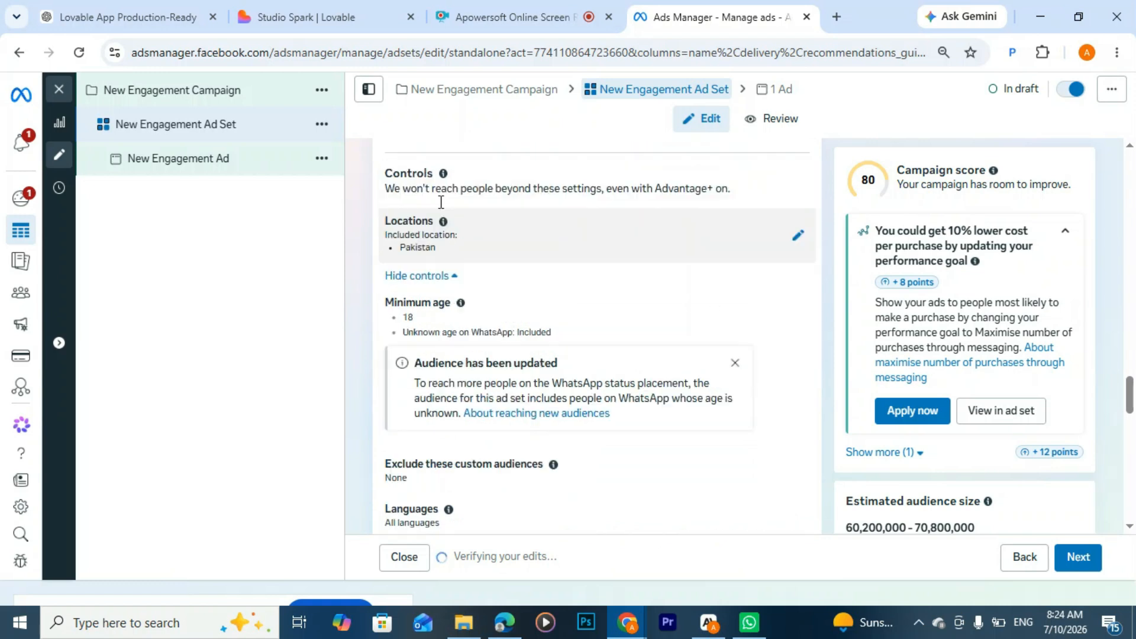
scroll(503, 278, "down", 2)
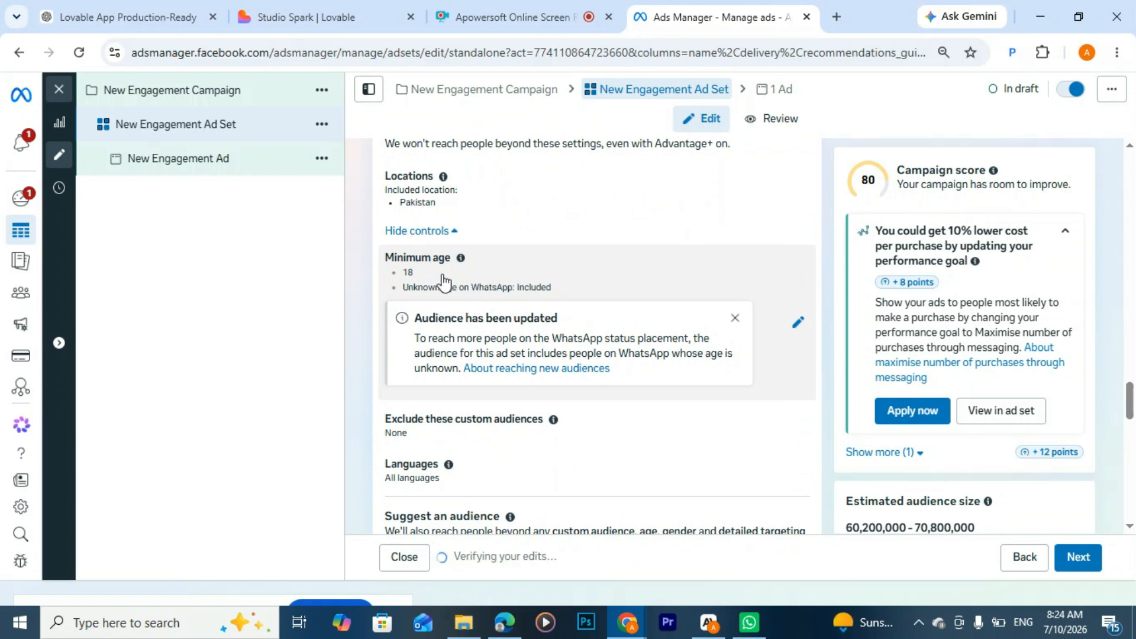
left_click(735, 318)
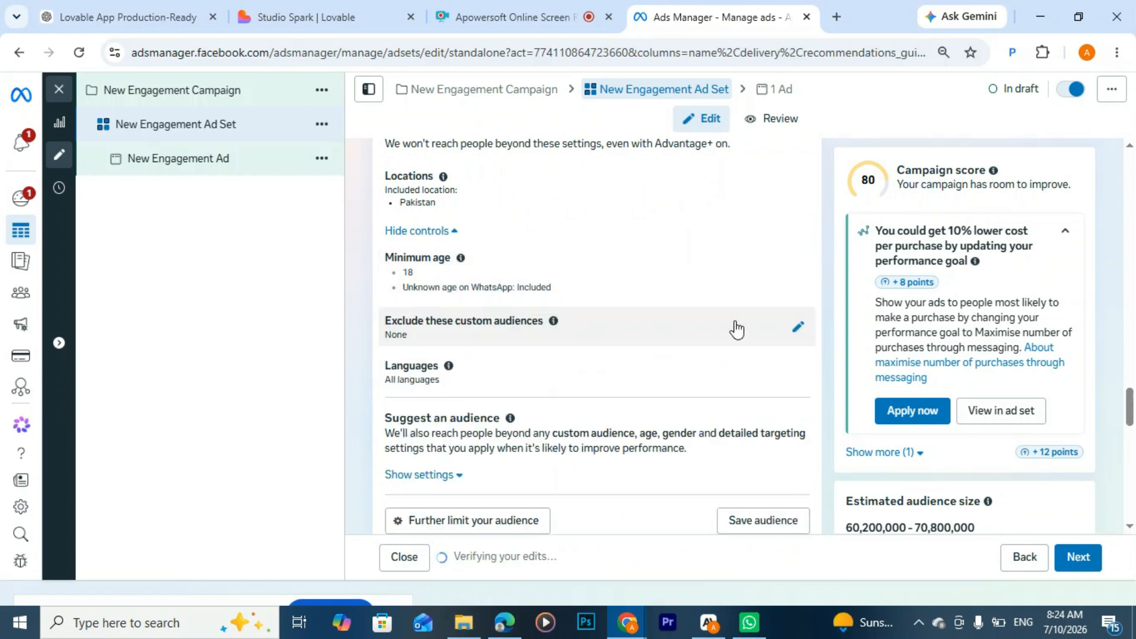
left_click(796, 328)
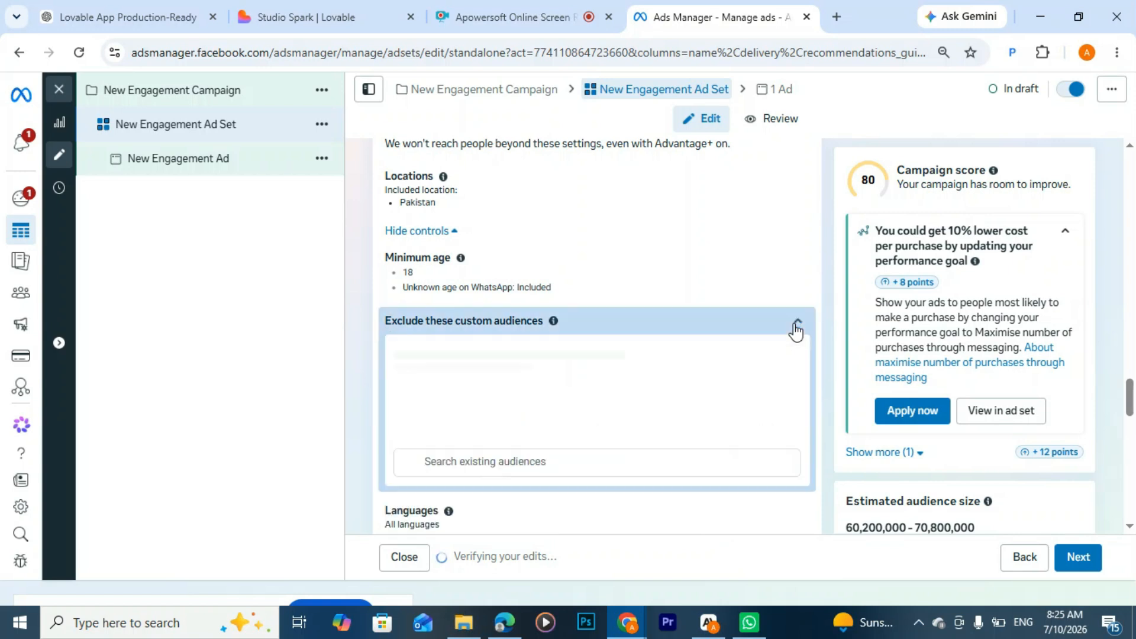
scroll(610, 320, "down", 5)
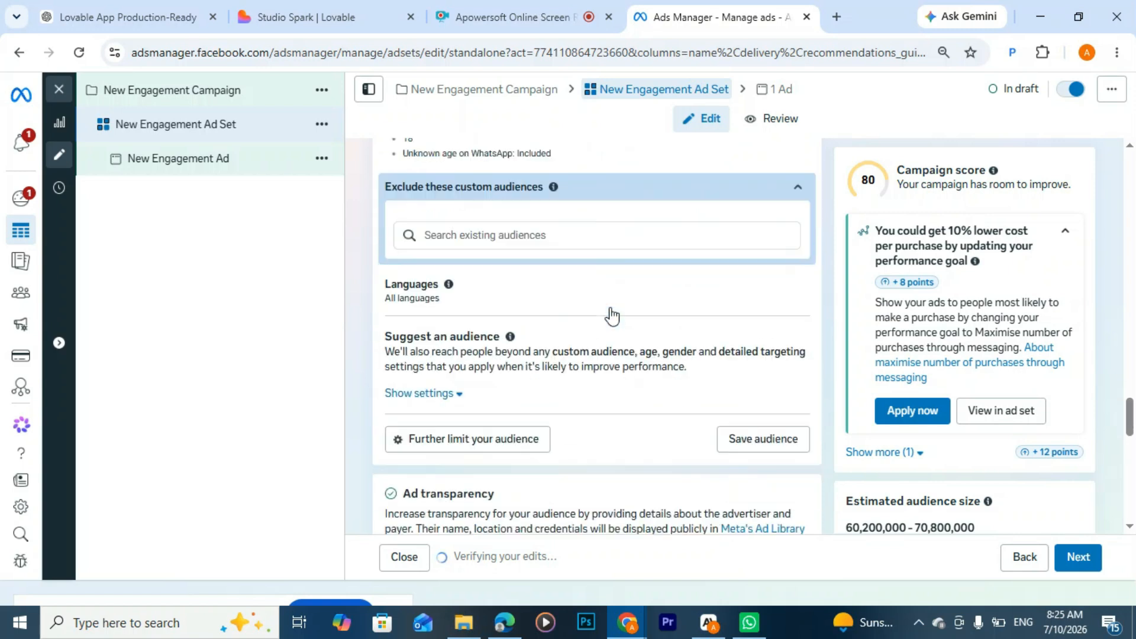
scroll(533, 275, "up", 1)
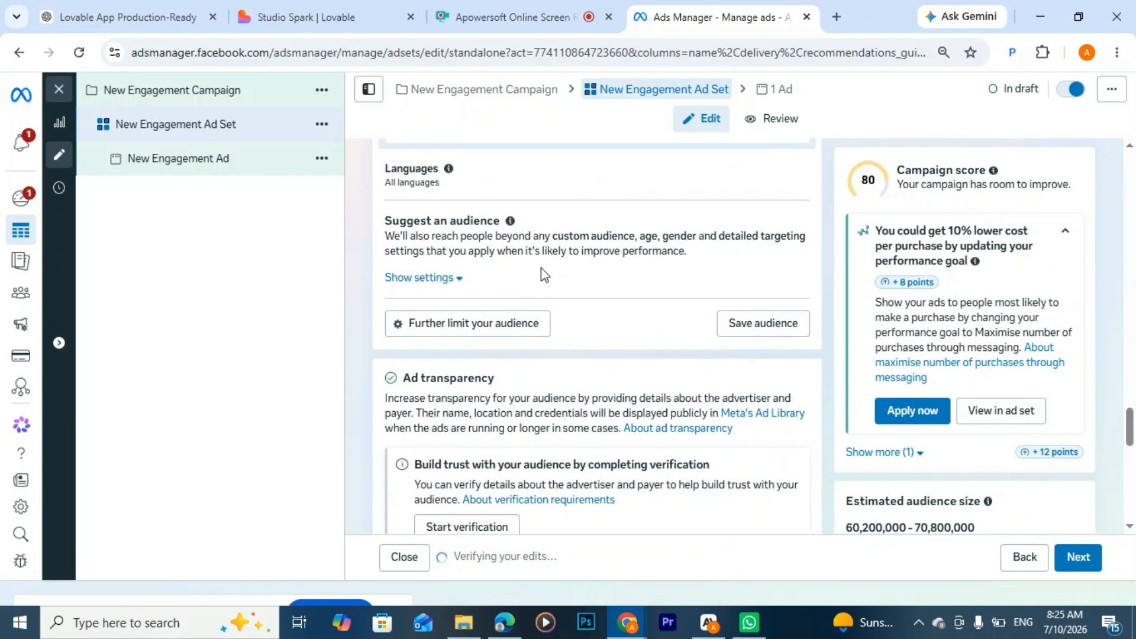
Step: Expand the suggested audience settings and set the maximum age to 36
left_click(442, 279)
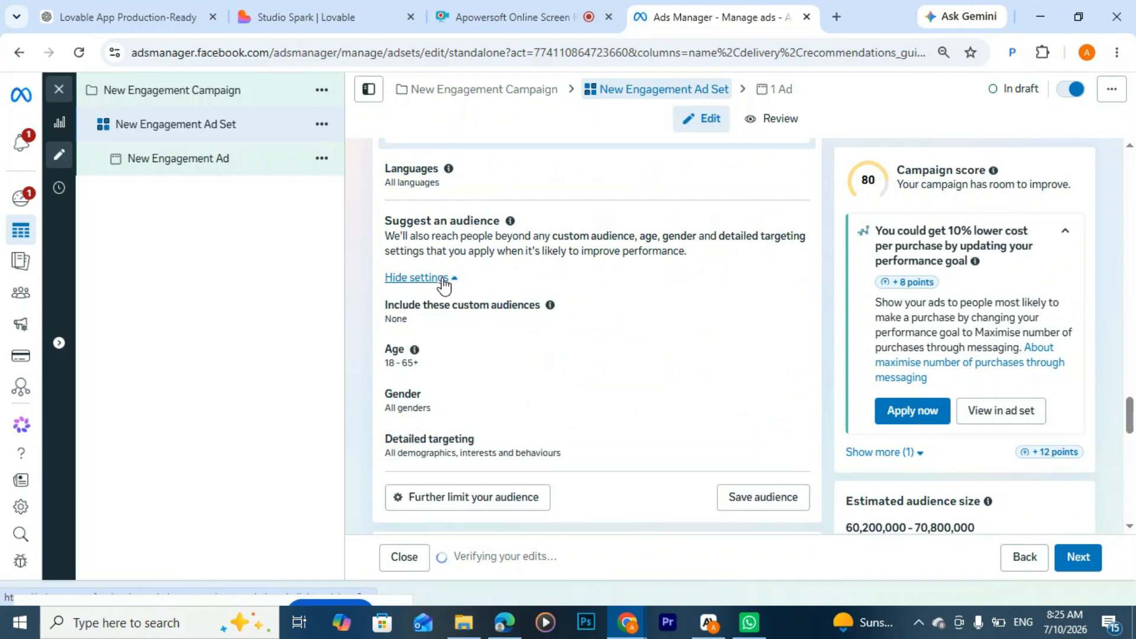
left_click(800, 358)
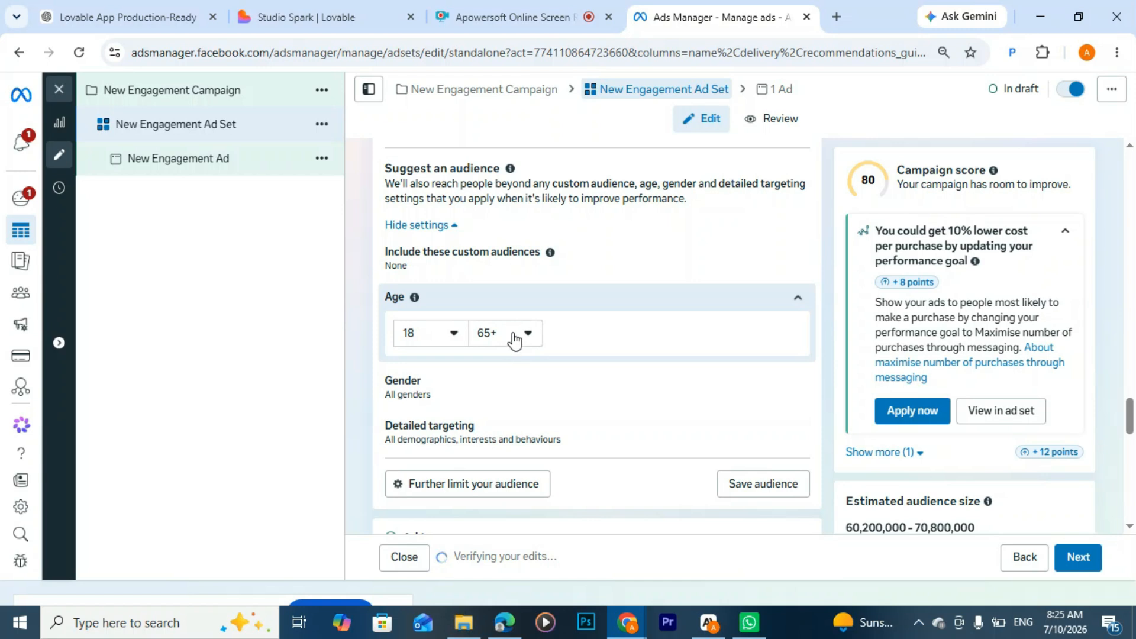
left_click(518, 334)
scroll(520, 428, "up", 3)
scroll(520, 427, "up", 4)
scroll(508, 415, "up", 1)
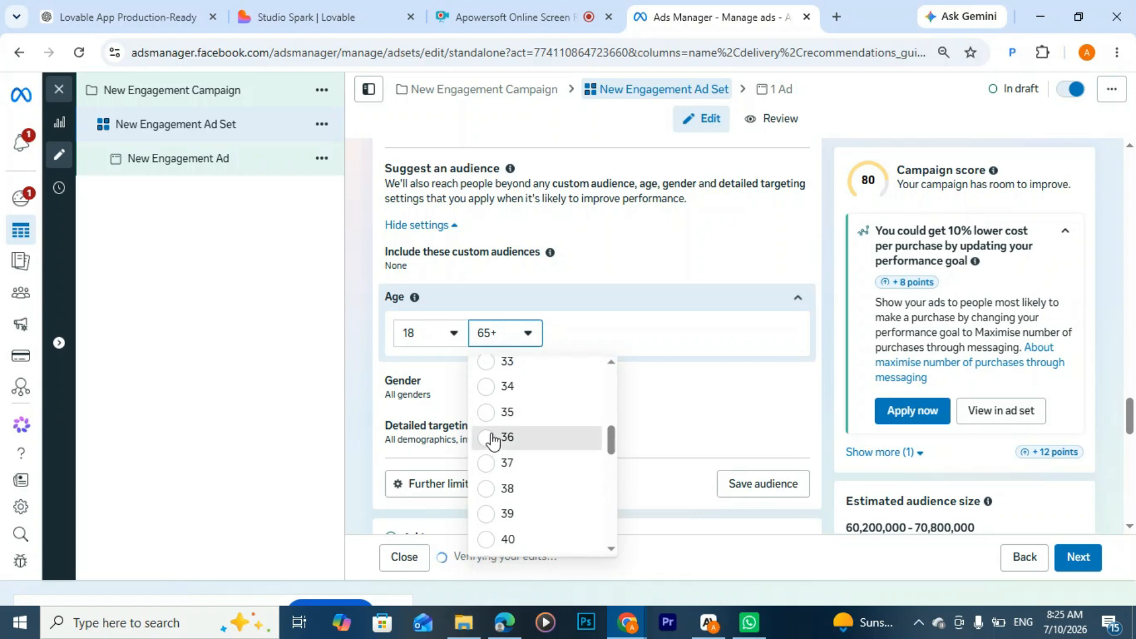
left_click(493, 439)
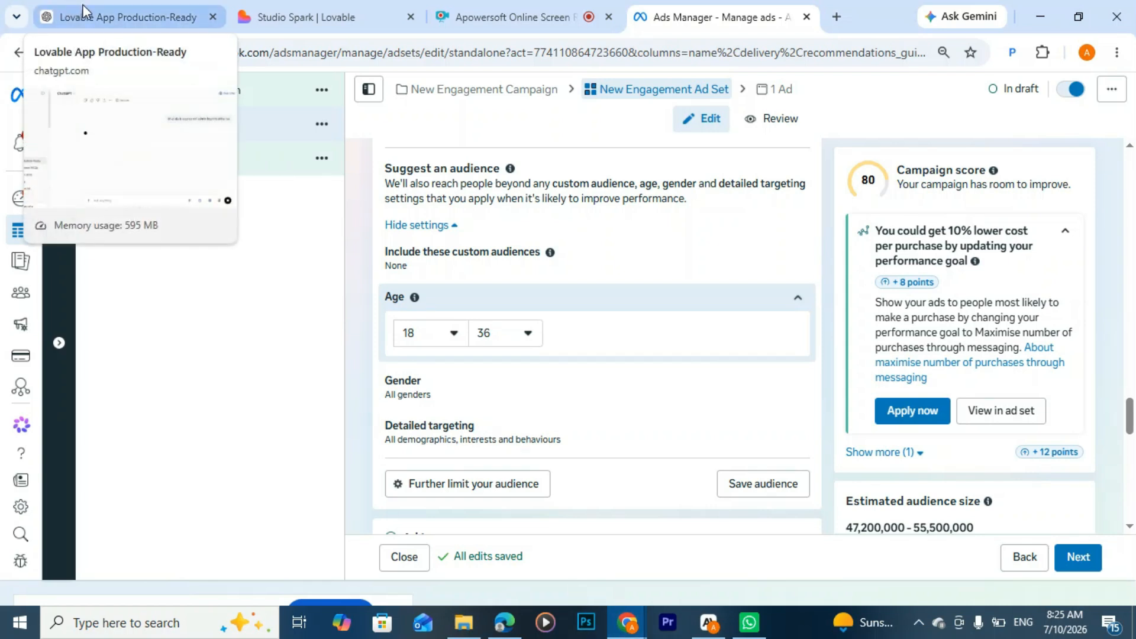
Step: Switch to ChatGPT and, in a new chat, dictate and send a request for a professional buyer persona for Kakar Tutoring Center's digital skills course ads
left_click(101, 10)
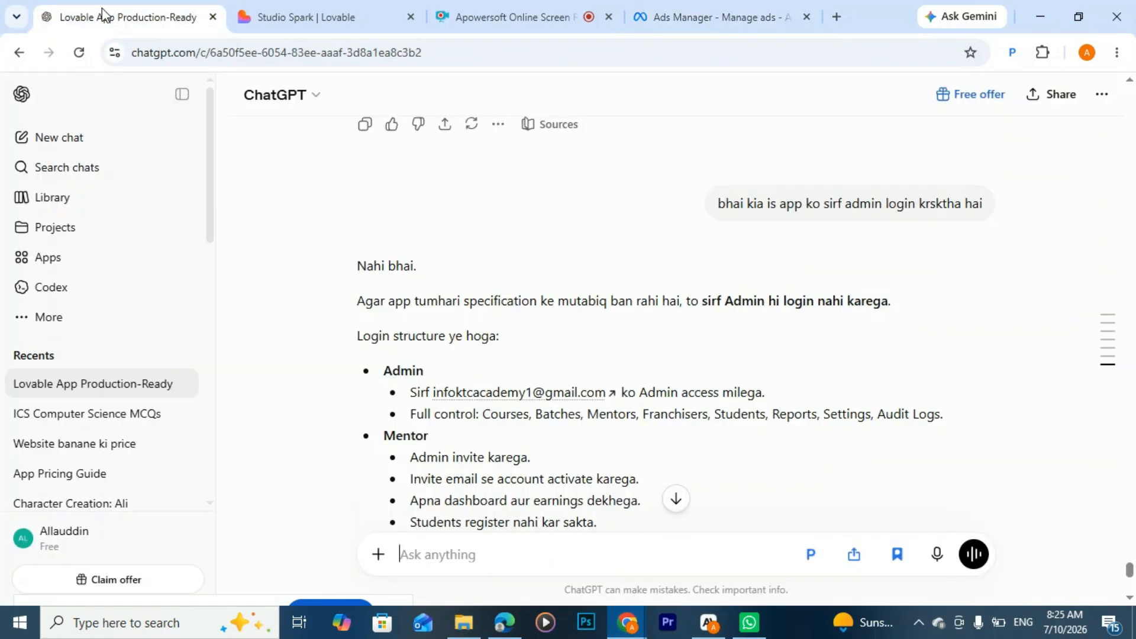
left_click(72, 137)
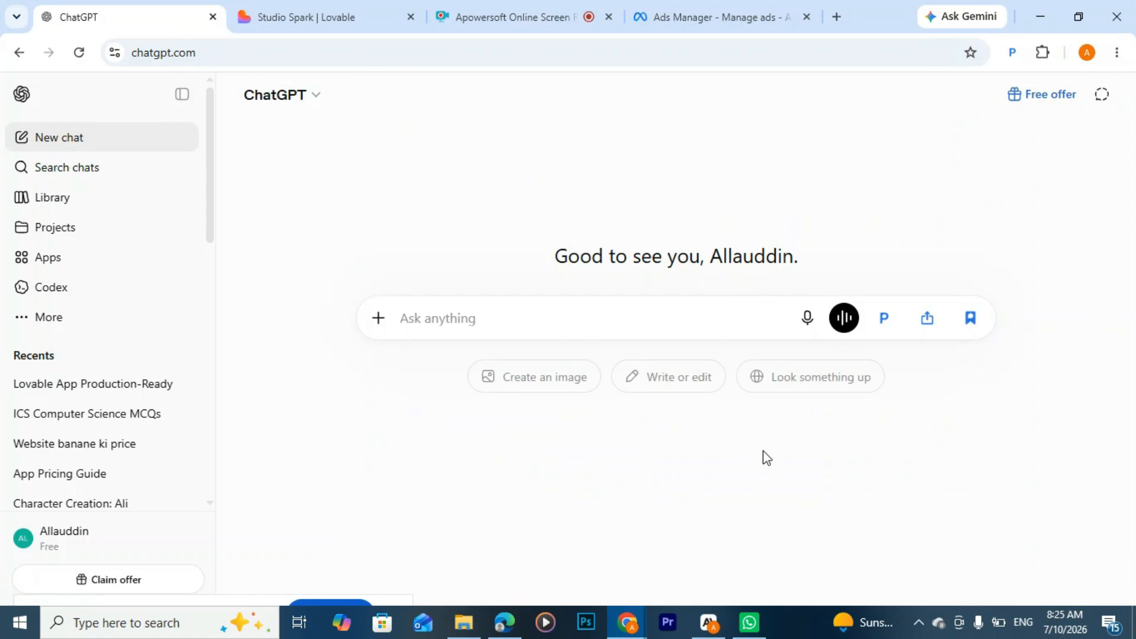
left_click(808, 319)
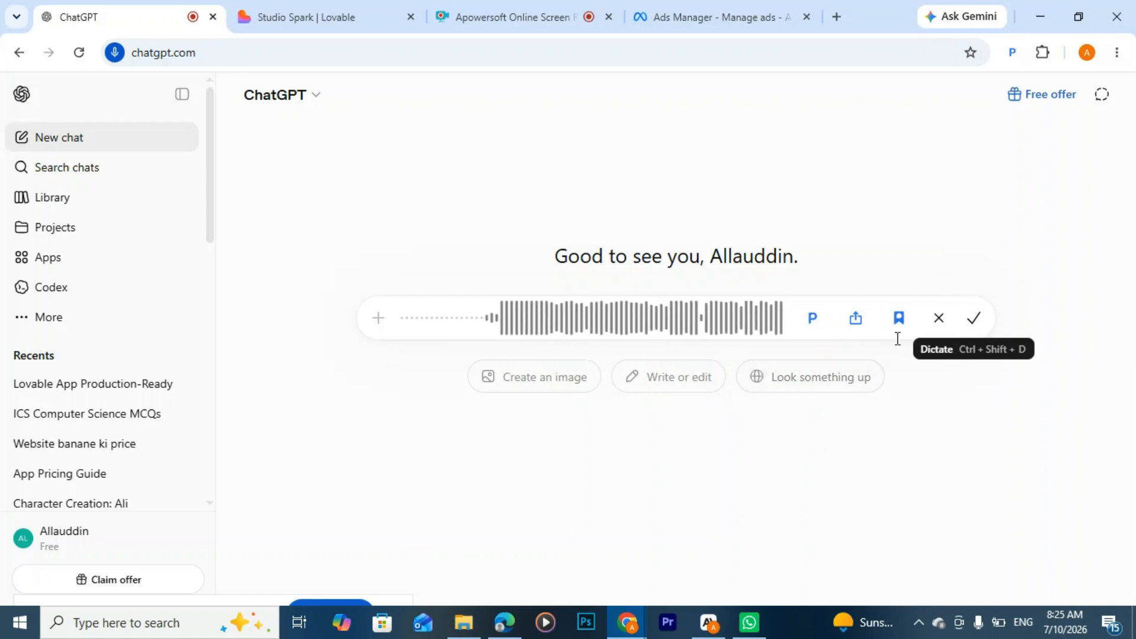
left_click(975, 323)
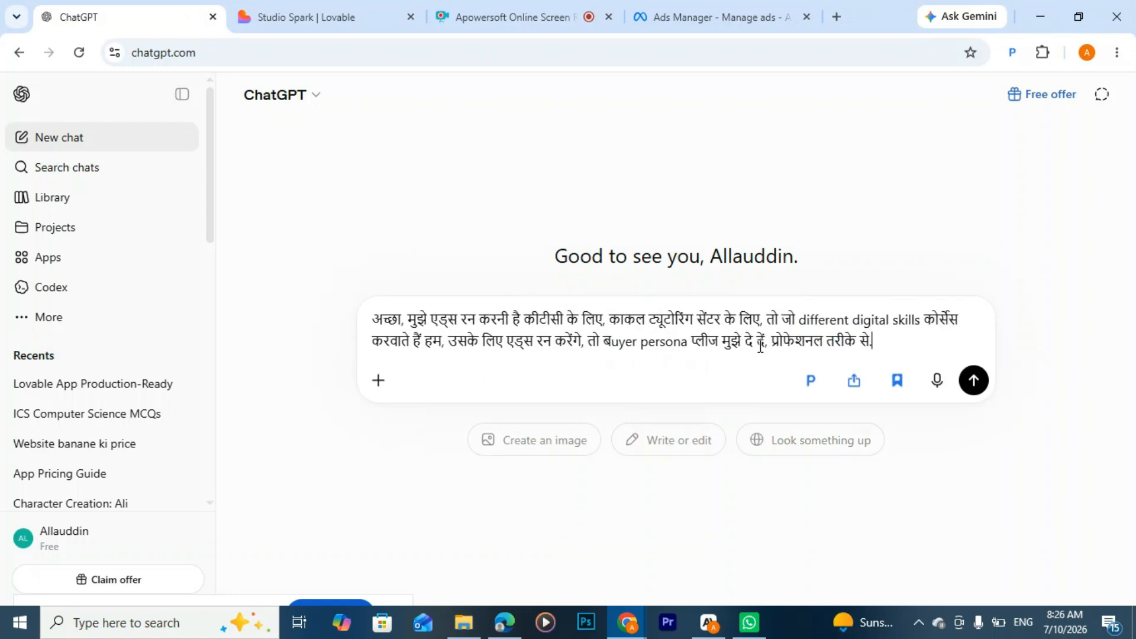
left_click(973, 379)
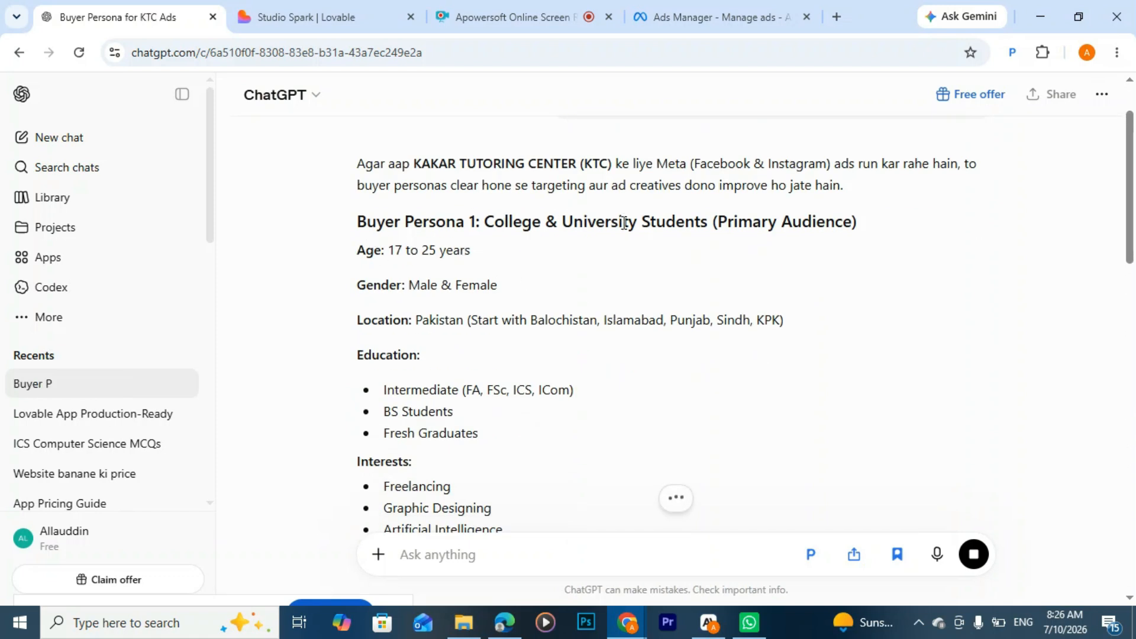
Step: Examine the first buyer persona's audience title, demographics, location, education and interests, highlighting the audience name and country
left_click_drag(484, 222, 708, 227)
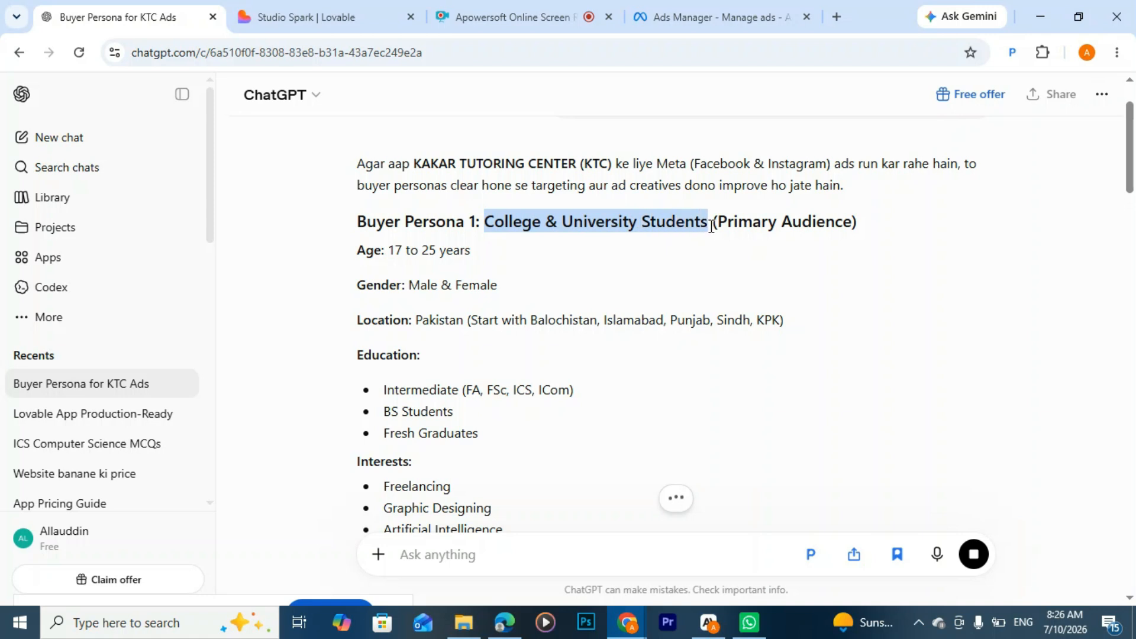
scroll(477, 296, "down", 1)
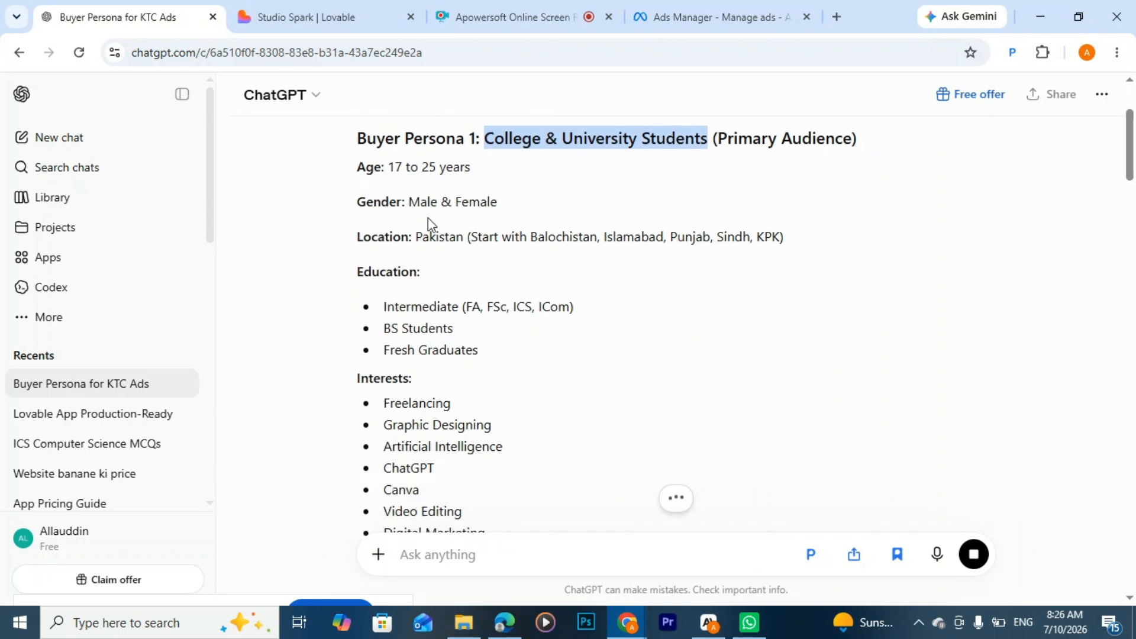
scroll(574, 228, "down", 2)
scroll(583, 221, "up", 2)
left_click_drag(785, 238, 458, 233)
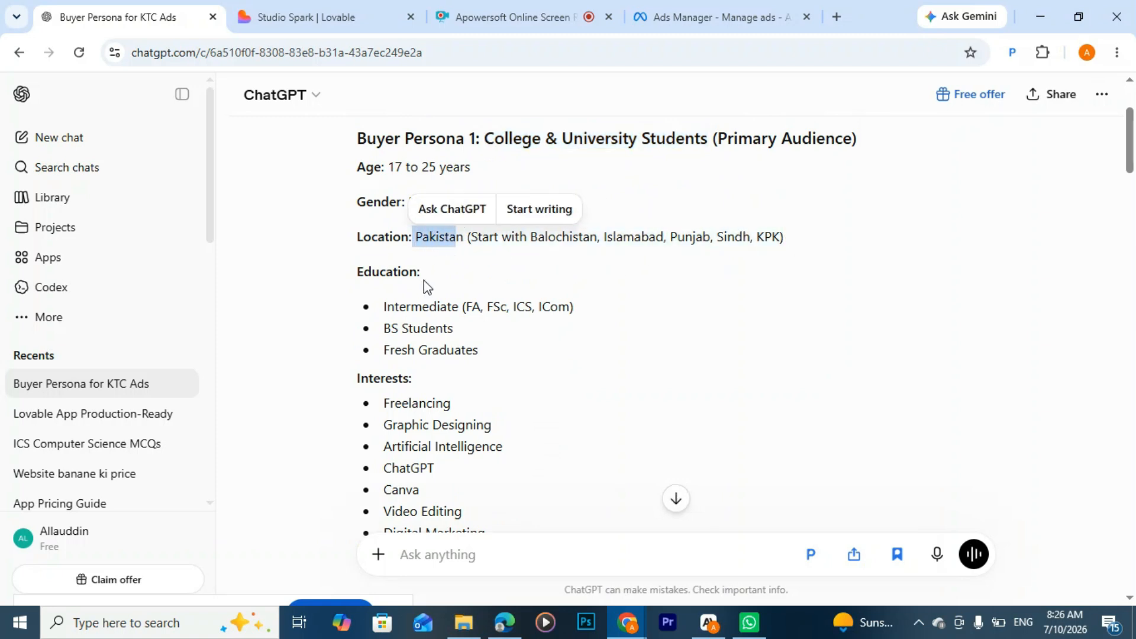
Step: Examine the first persona's education levels and interests, highlighting the education entries, and read on to the Job Seekers persona
left_click_drag(385, 307, 603, 309)
left_click_drag(386, 327, 504, 330)
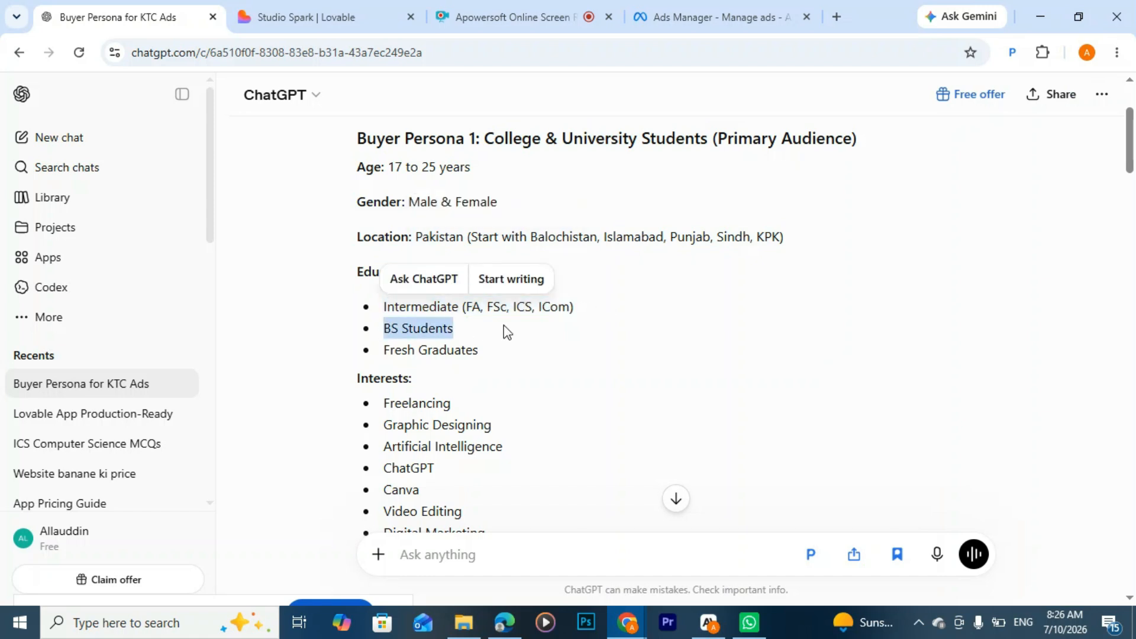
left_click_drag(438, 349, 478, 352)
scroll(430, 358, "down", 3)
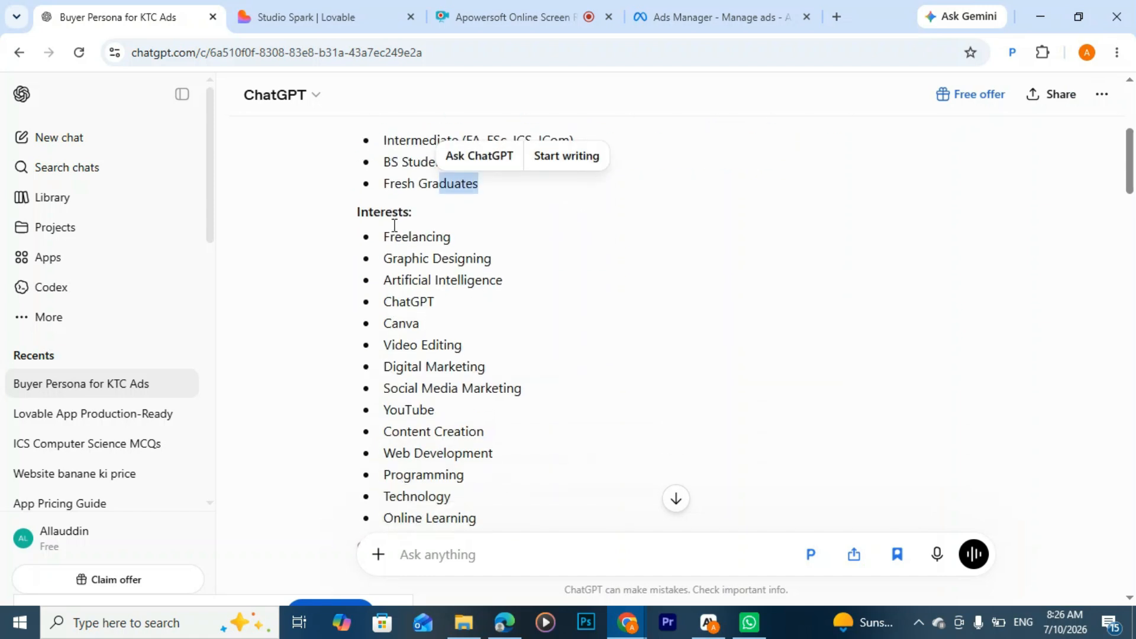
scroll(402, 296, "down", 7)
scroll(418, 266, "down", 3)
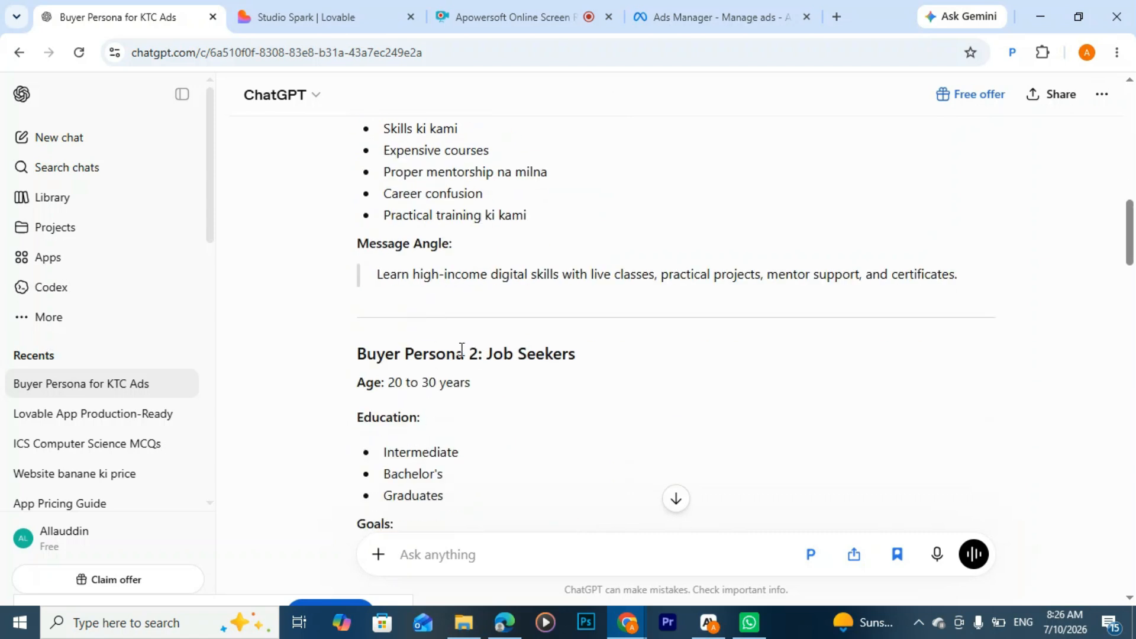
Step: Switch to Ads Manager and open the suggested audience's detailed targeting for editing
left_click(686, 9)
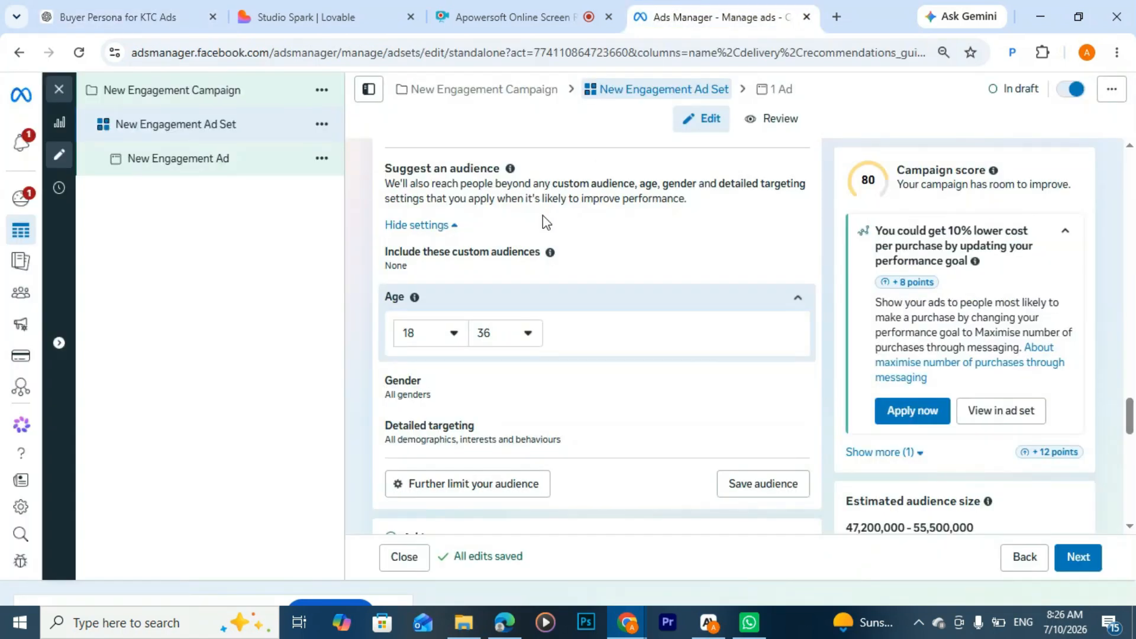
scroll(515, 332, "down", 4)
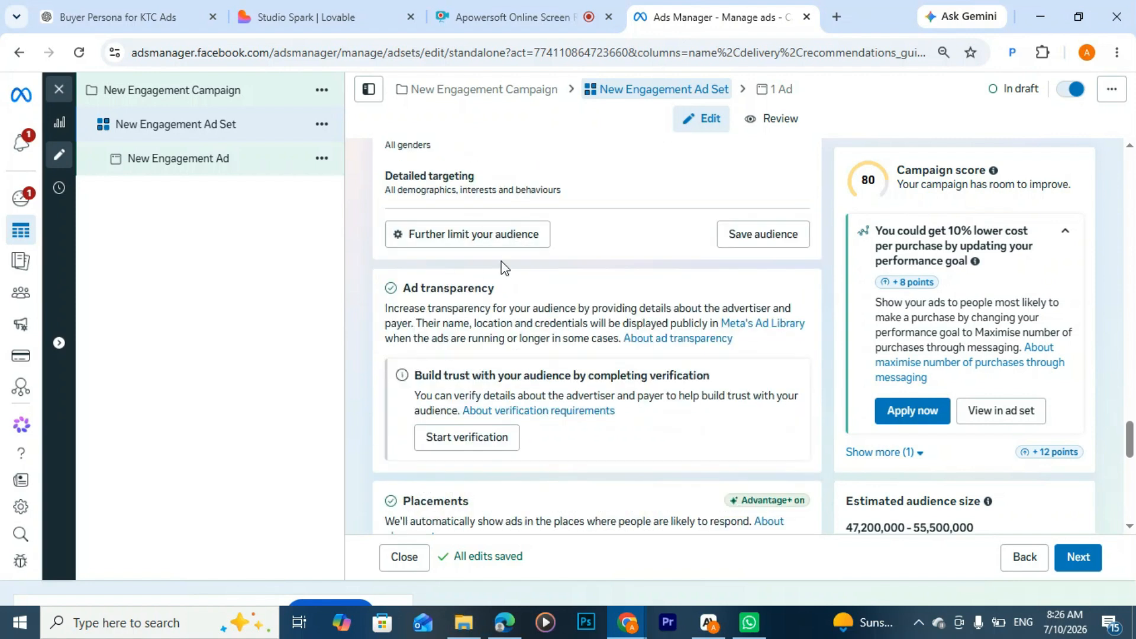
scroll(501, 268, "up", 3)
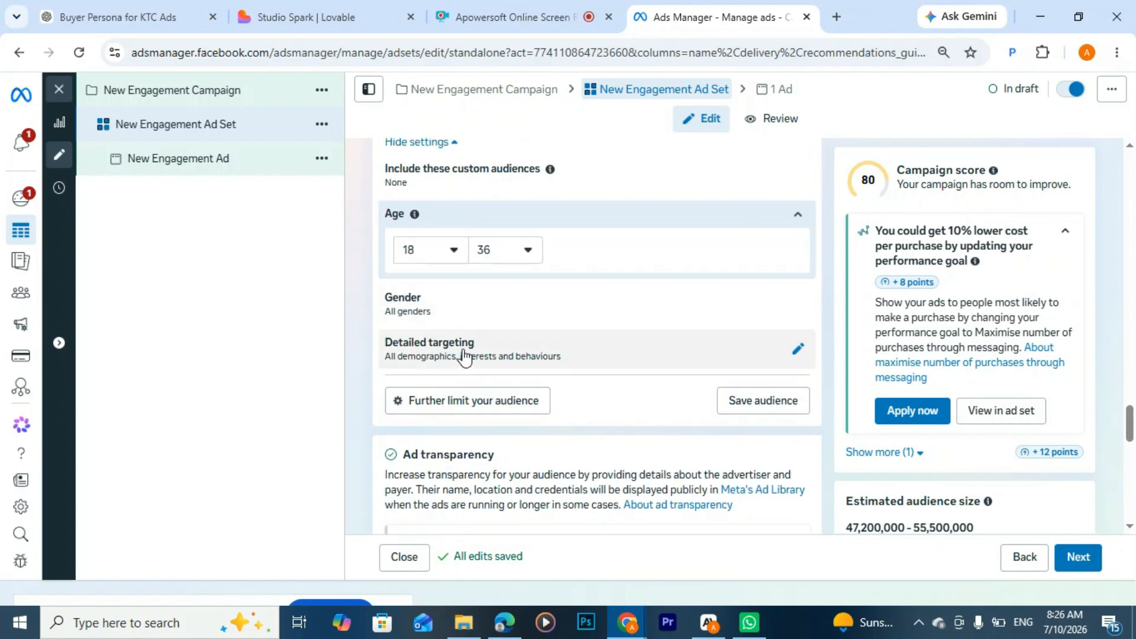
left_click(798, 349)
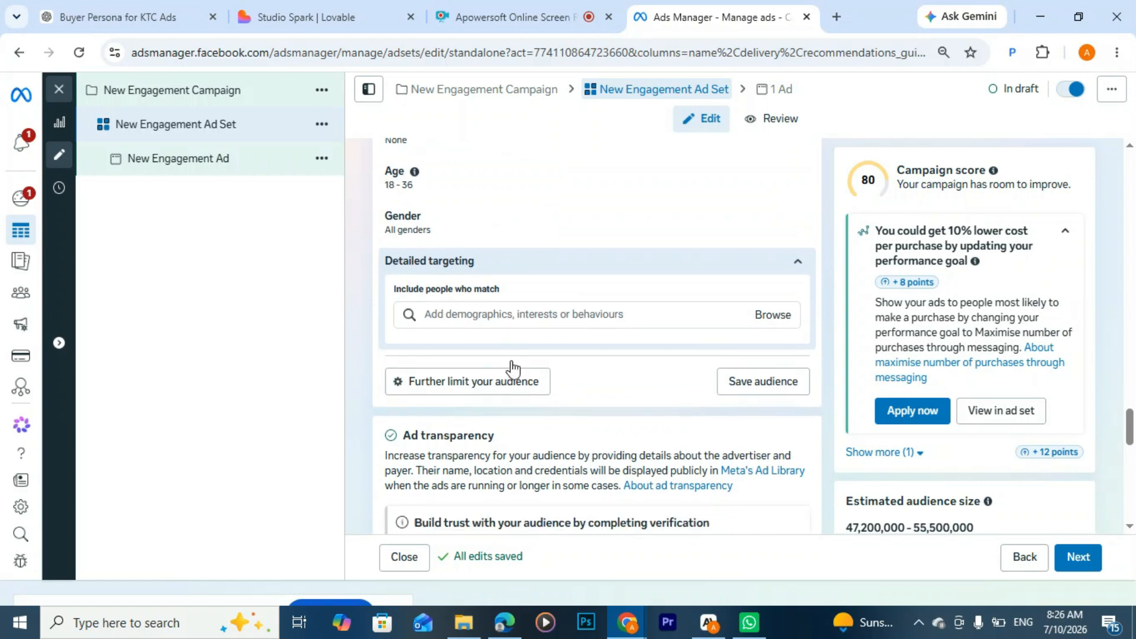
scroll(513, 368, "down", 1)
left_click(480, 273)
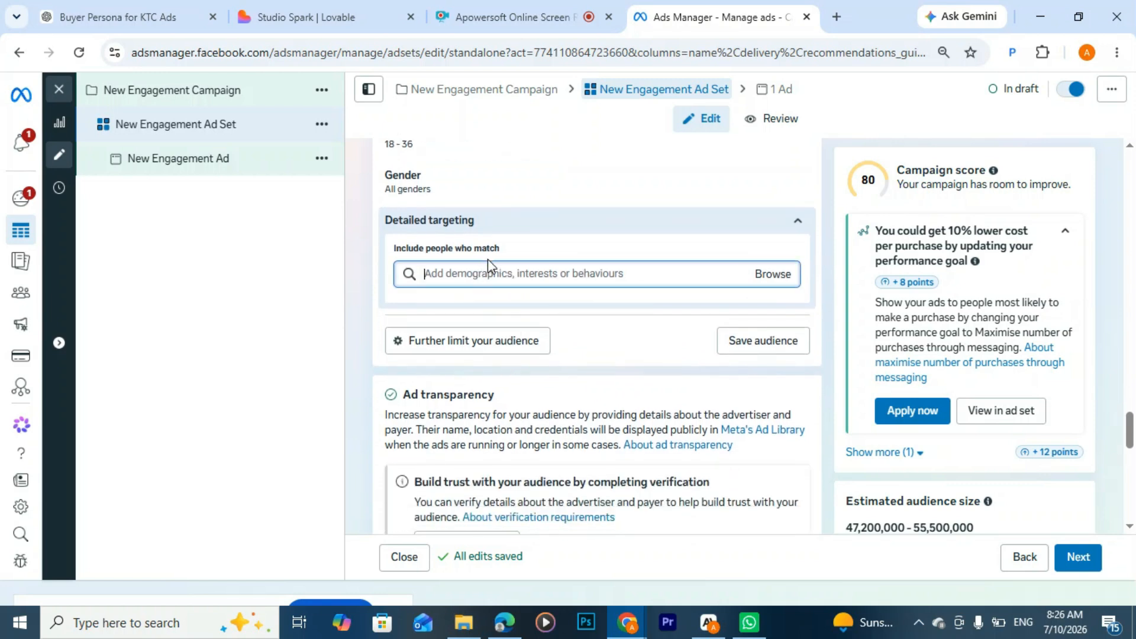
Step: Browse the detailed targeting options, examining the Demographics, Interests and Behaviours categories, and close the list without choosing any
left_click(761, 276)
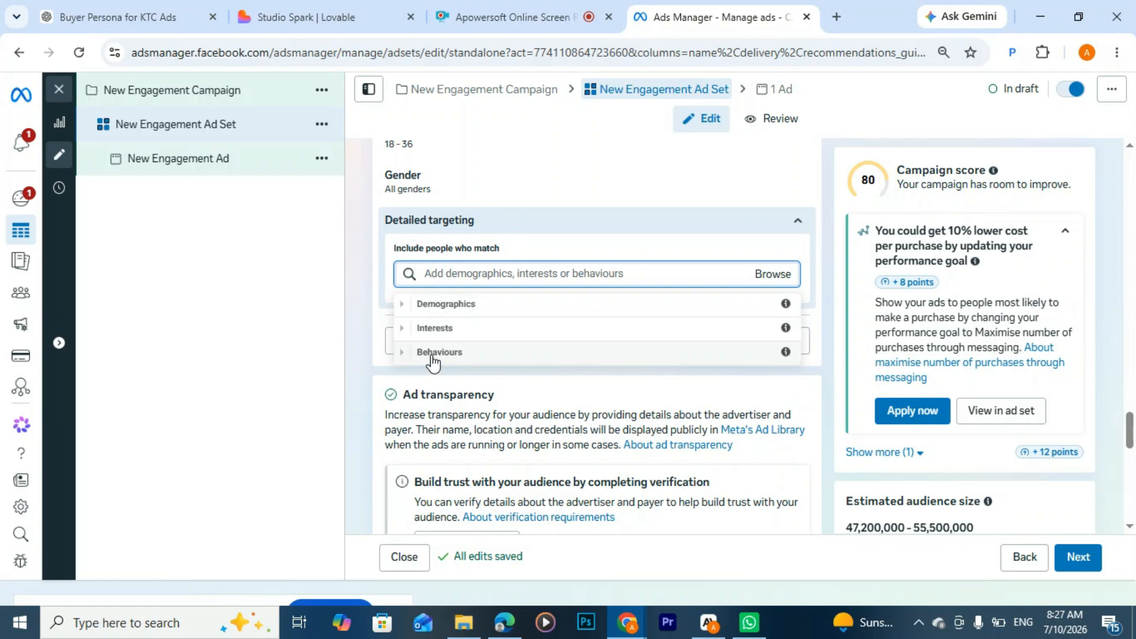
left_click(451, 303)
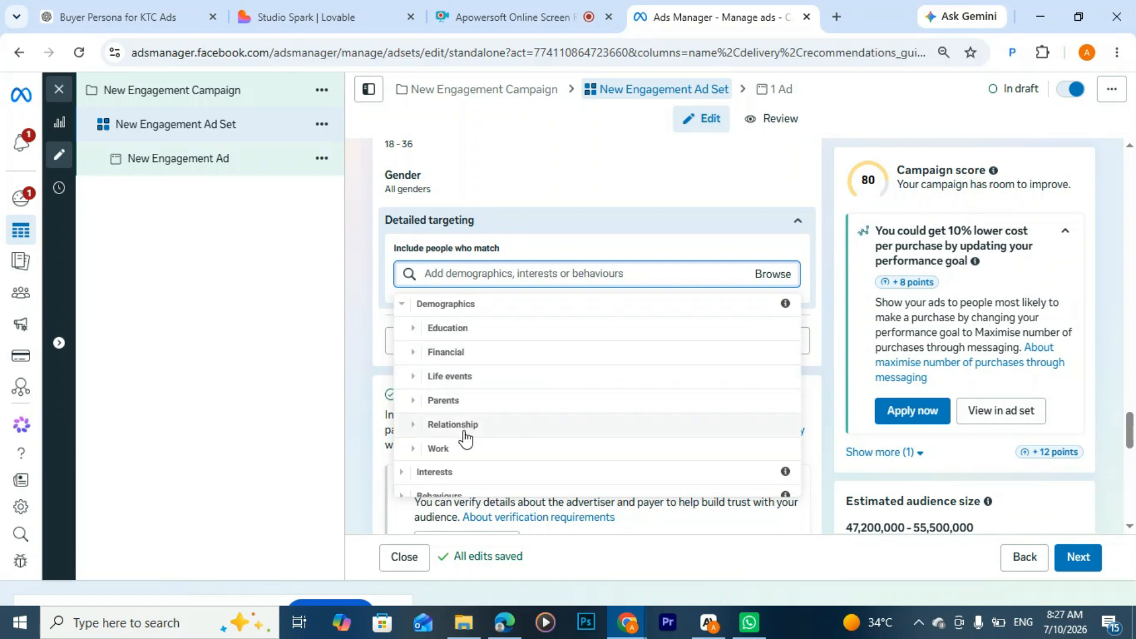
left_click(446, 467)
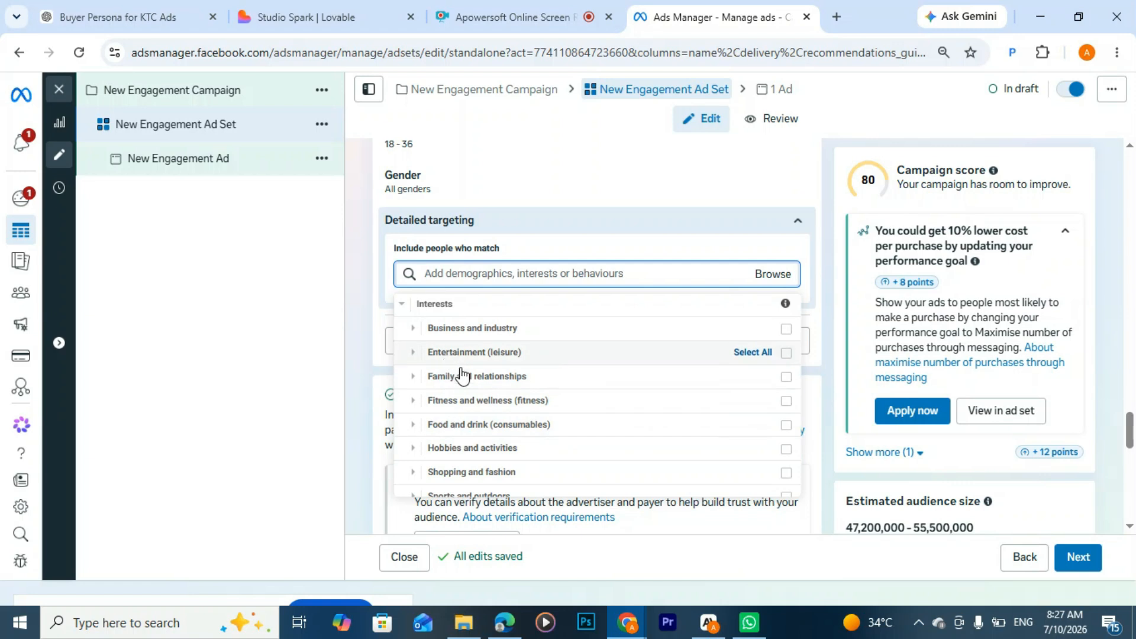
scroll(461, 381, "down", 2)
scroll(461, 372, "up", 3)
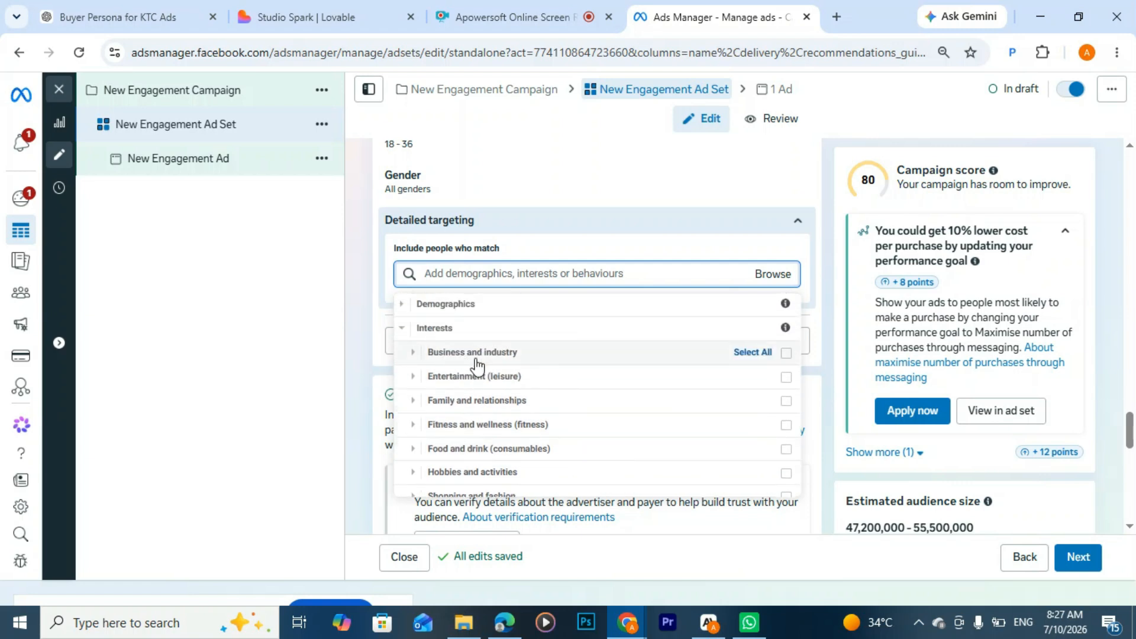
scroll(538, 390, "down", 2)
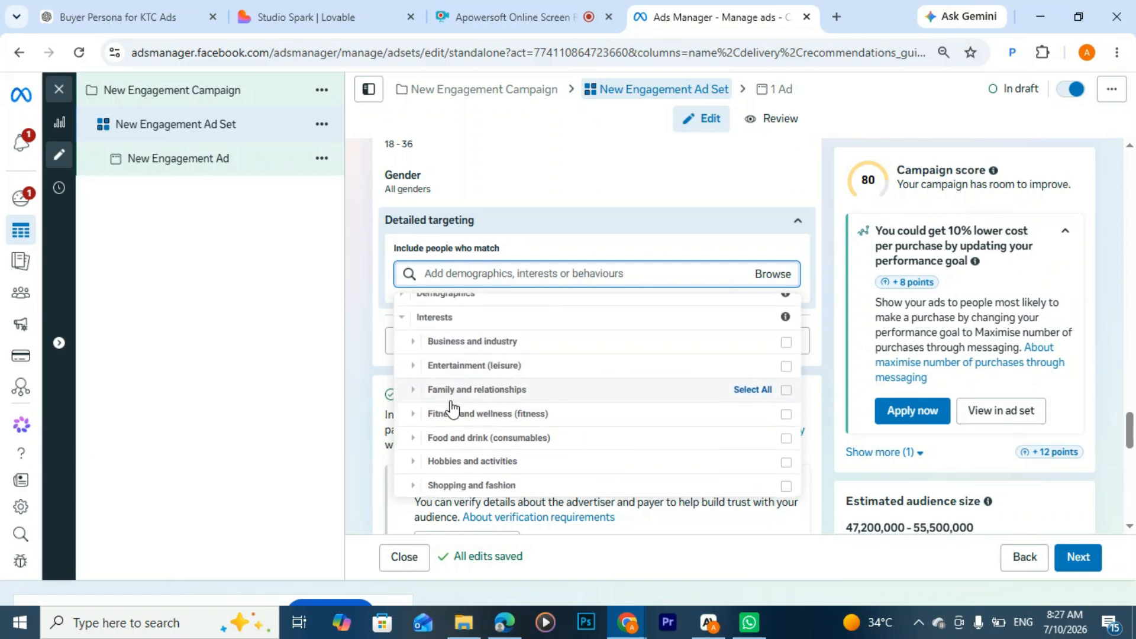
left_click(441, 484)
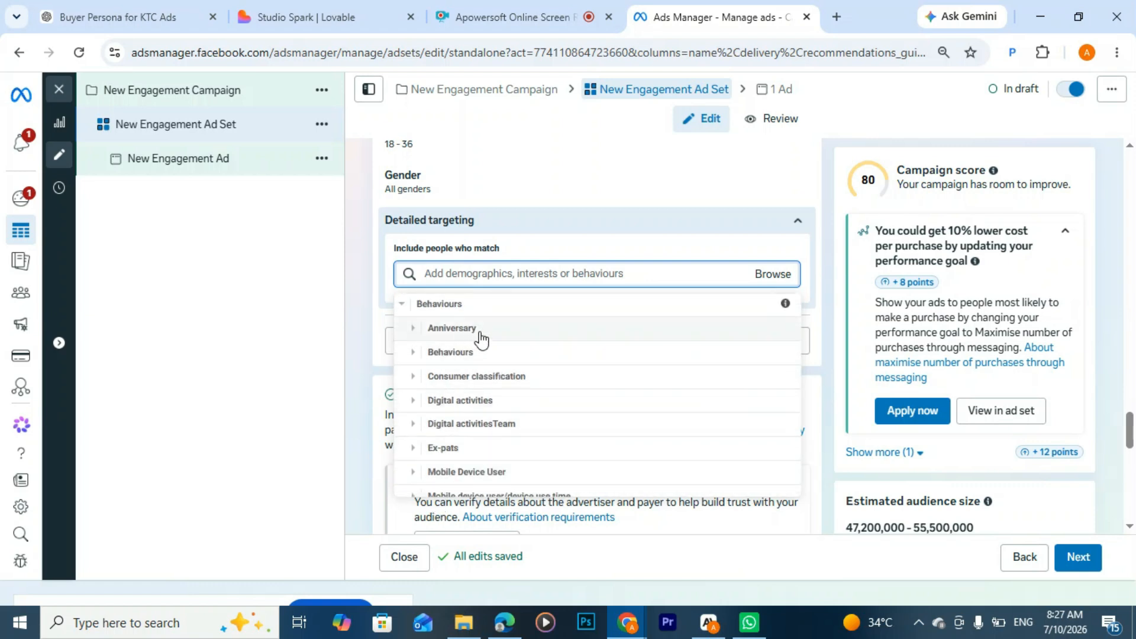
scroll(551, 408, "down", 2)
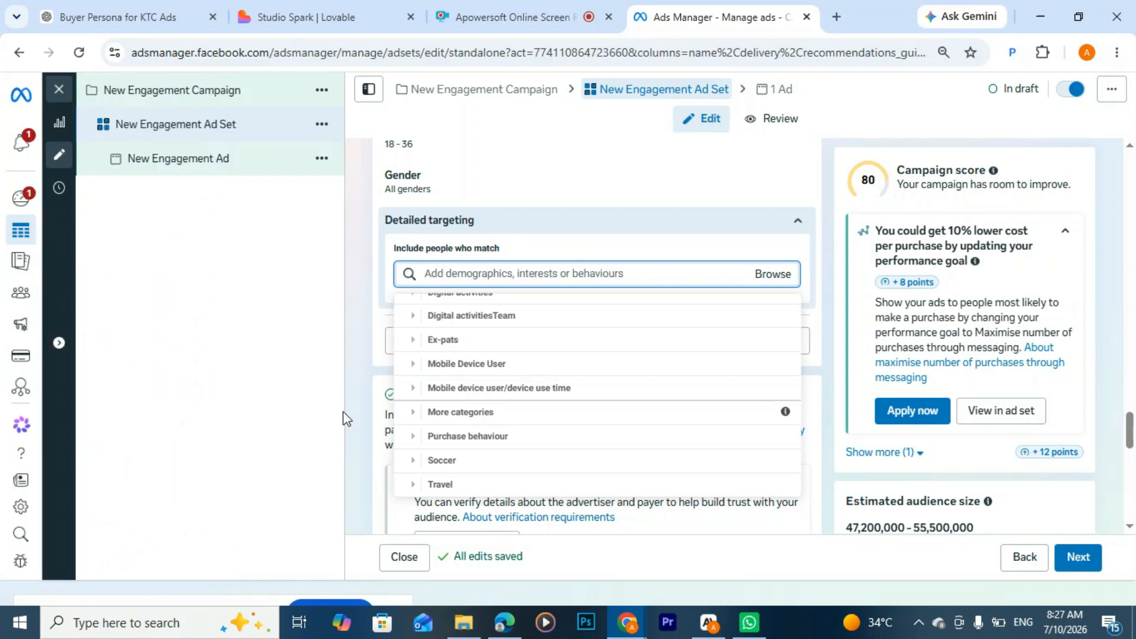
scroll(459, 355, "up", 2)
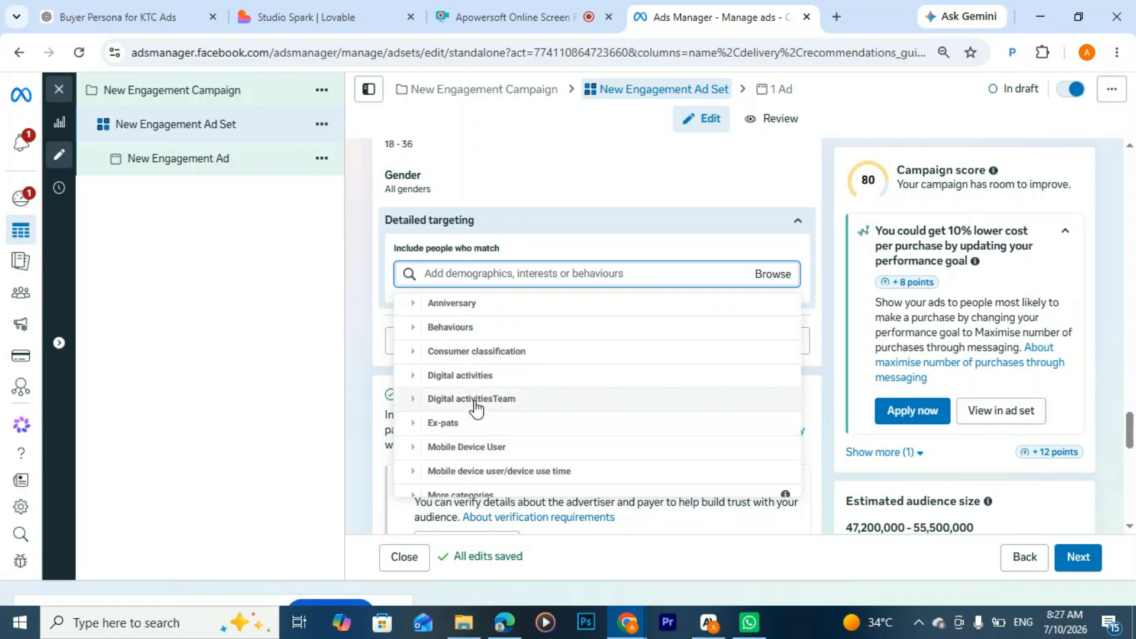
scroll(464, 355, "up", 2)
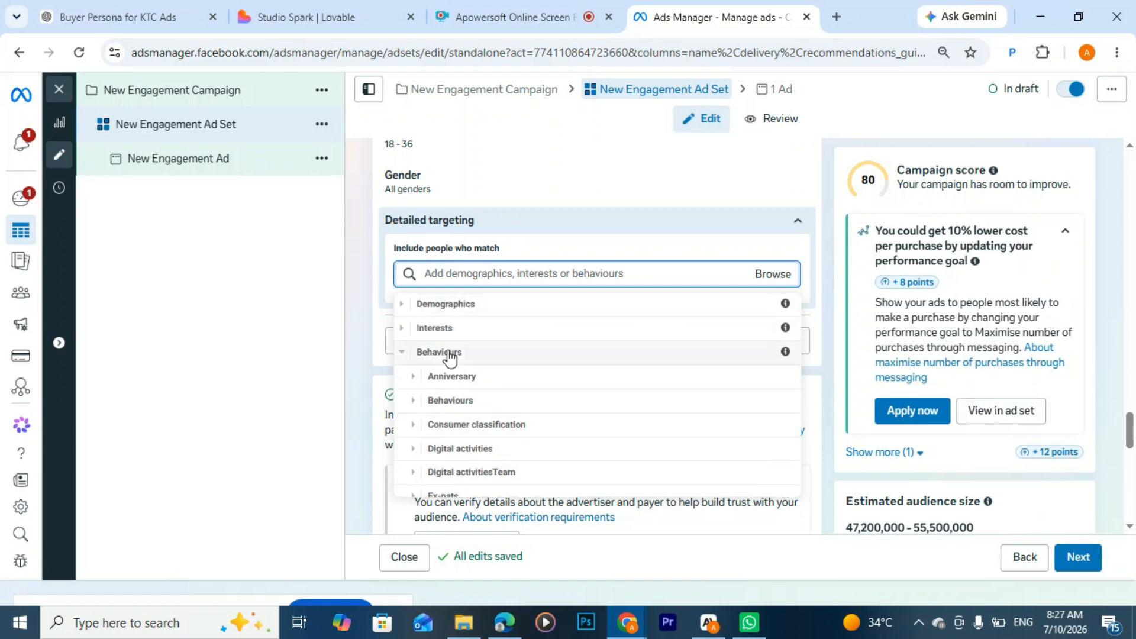
left_click(371, 313)
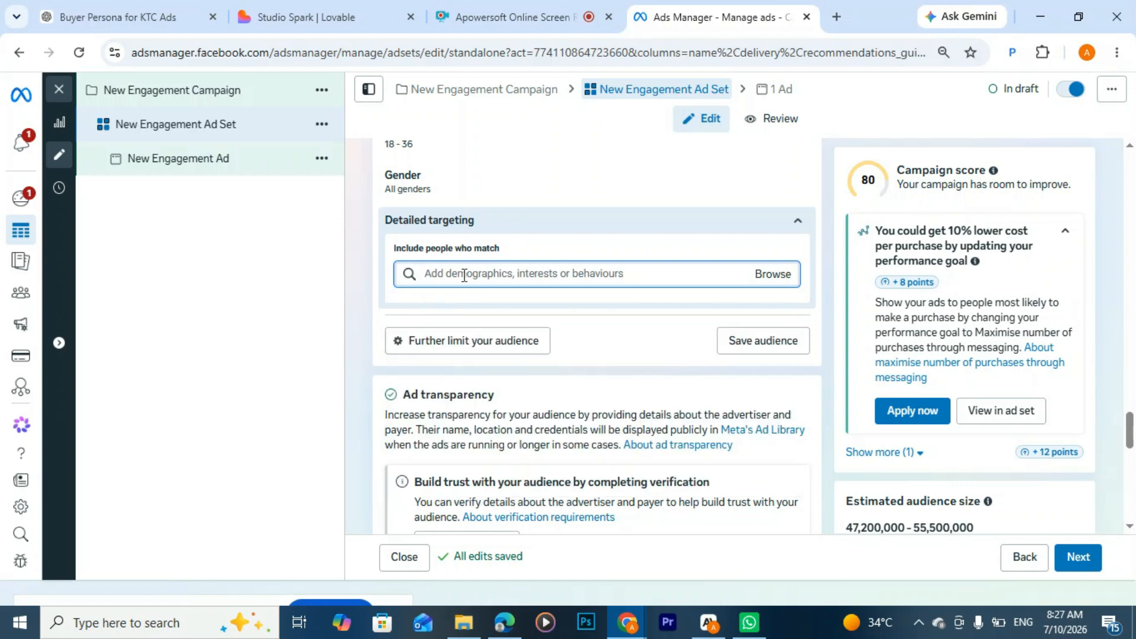
Step: Switch to ChatGPT and review the interests suggested for the first buyer persona, highlighting the Interests heading
left_click(123, 10)
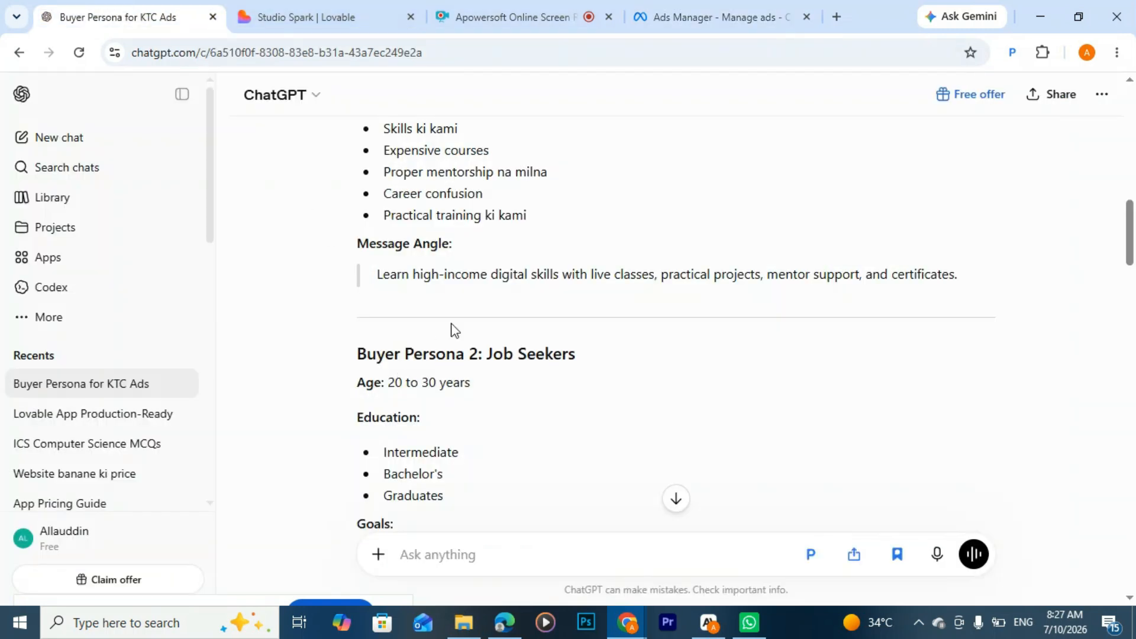
scroll(491, 263, "up", 10)
scroll(492, 264, "up", 3)
scroll(455, 236, "down", 3)
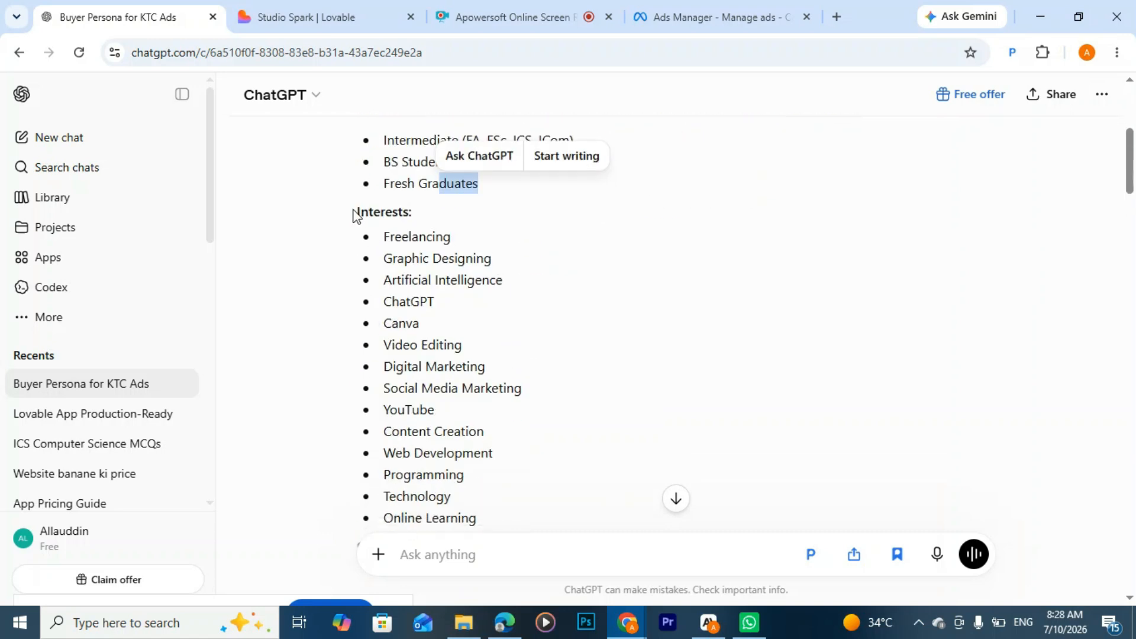
left_click_drag(355, 214, 431, 203)
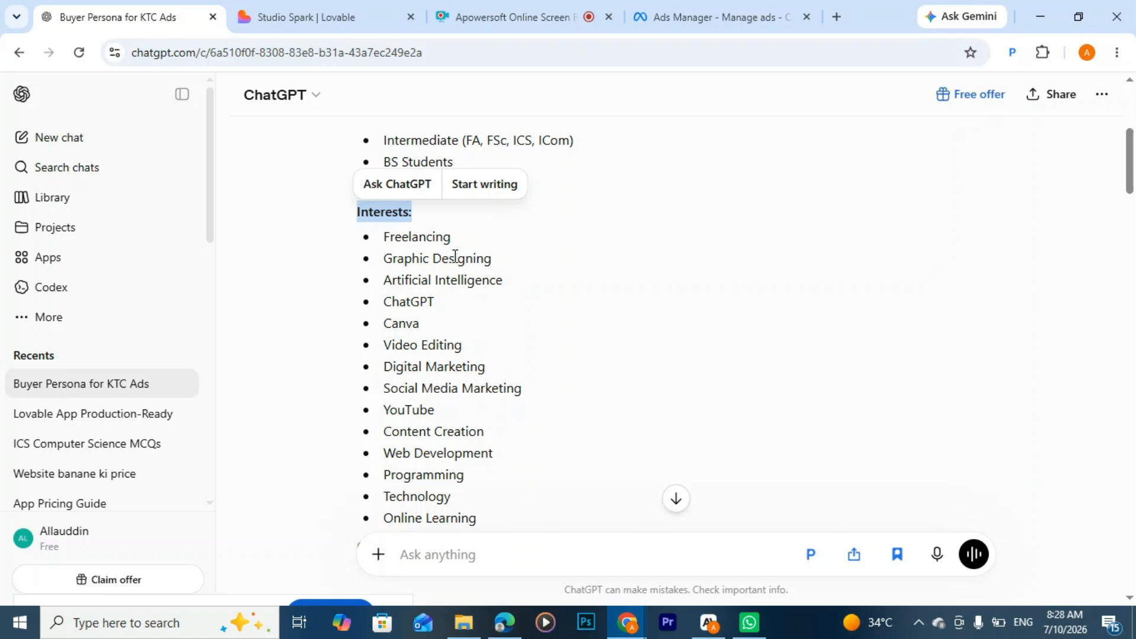
Step: Return to Ads Manager, look over the remaining ad set settings down to brand safety, and proceed to the ad level
left_click(697, 23)
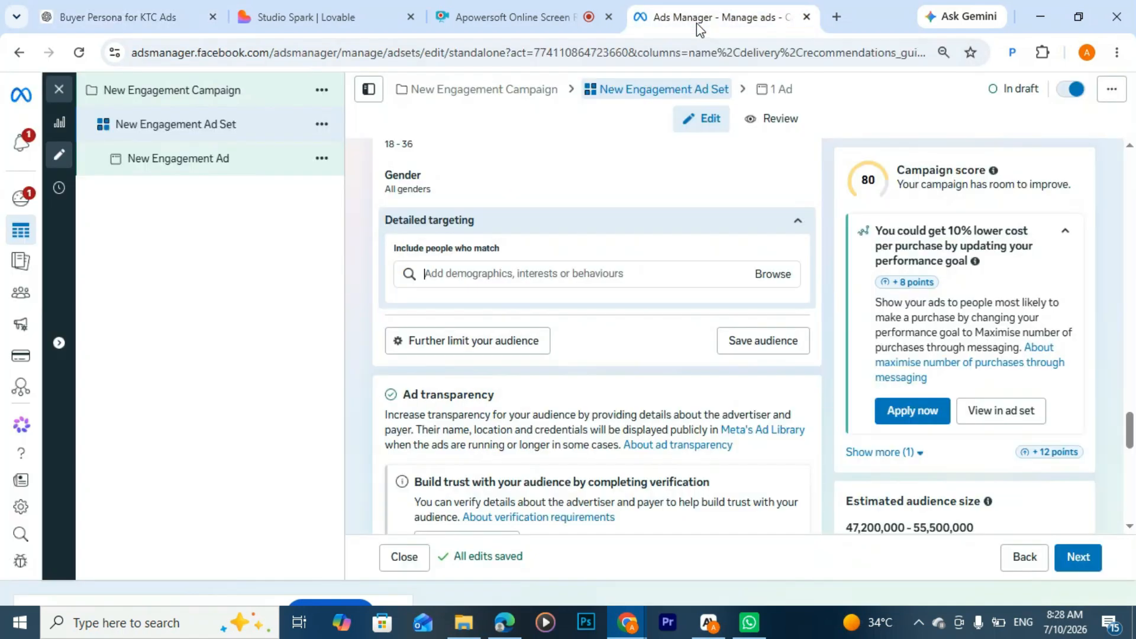
scroll(549, 348, "down", 5)
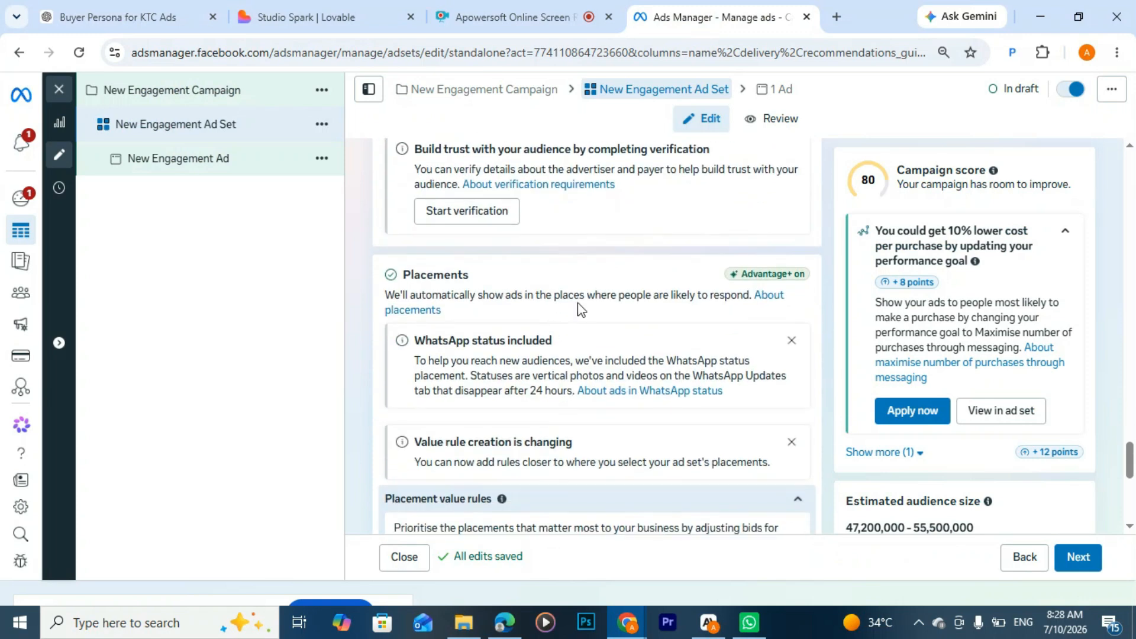
scroll(580, 302, "up", 1)
scroll(579, 301, "down", 4)
scroll(424, 260, "down", 5)
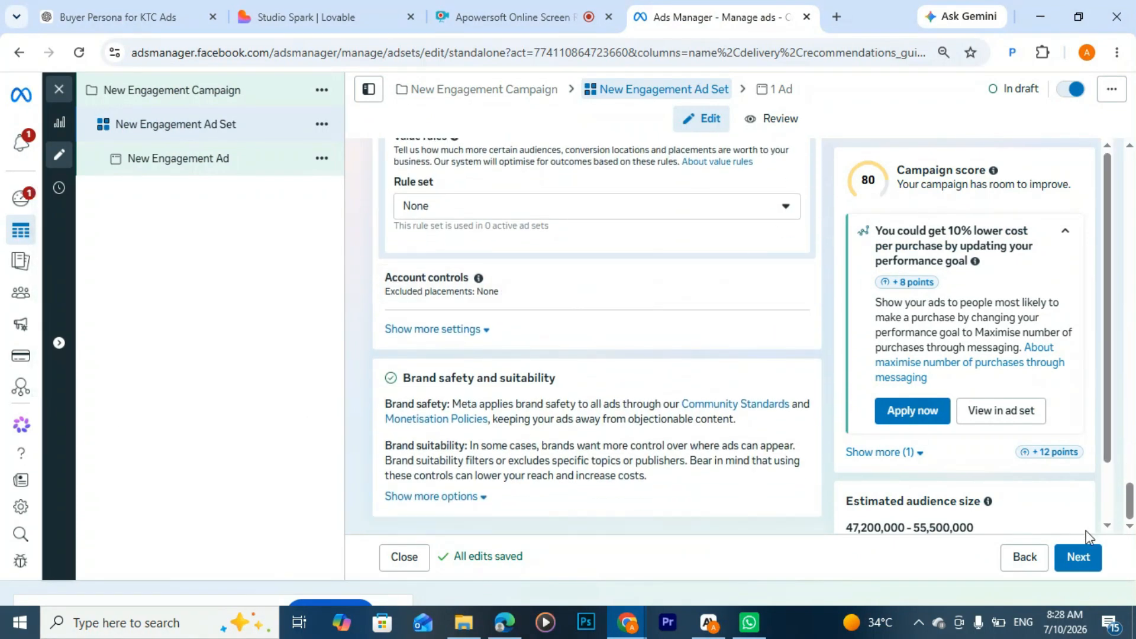
left_click(1080, 562)
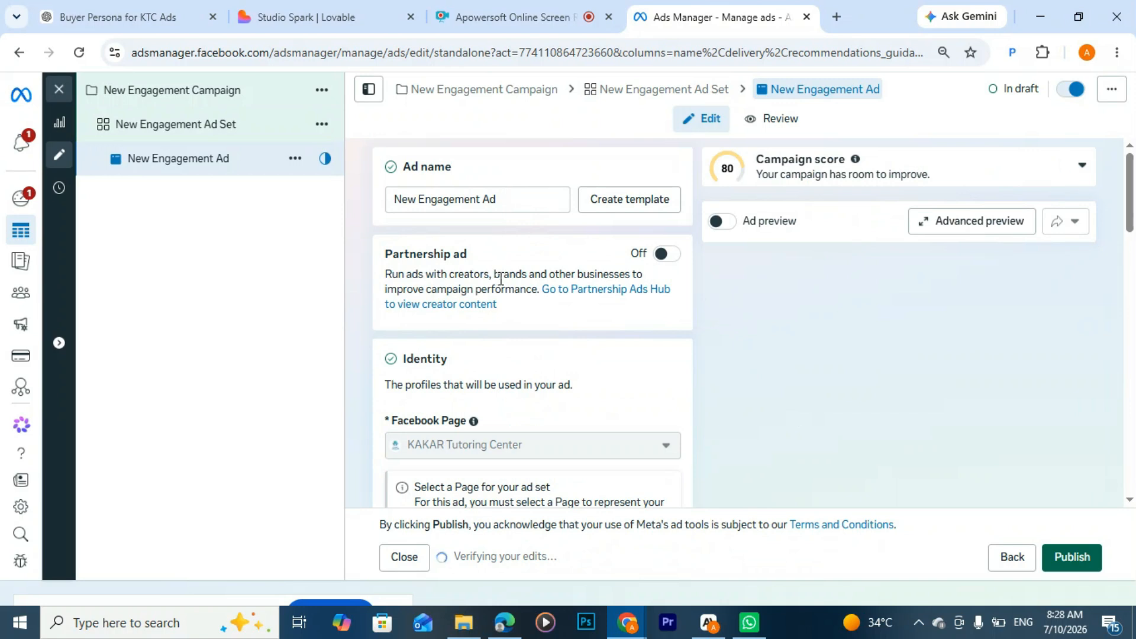
Step: In the new engagement ad, set the ad setup to Create ad and the format to Single image or video
scroll(503, 272, "down", 1)
scroll(505, 274, "down", 2)
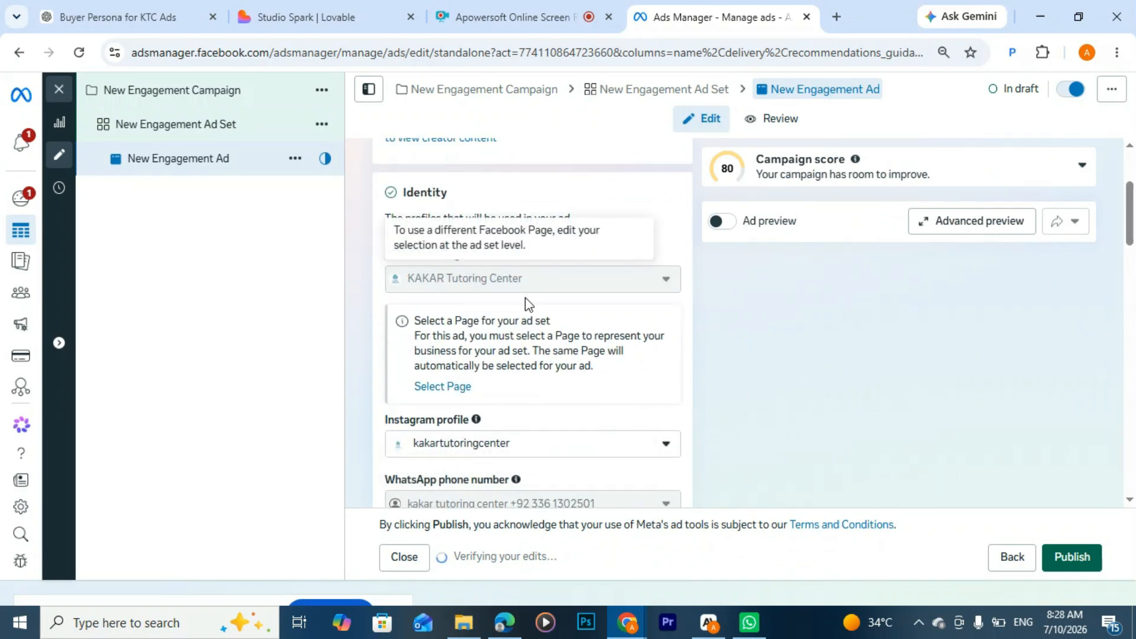
scroll(526, 279, "down", 2)
scroll(526, 281, "down", 1)
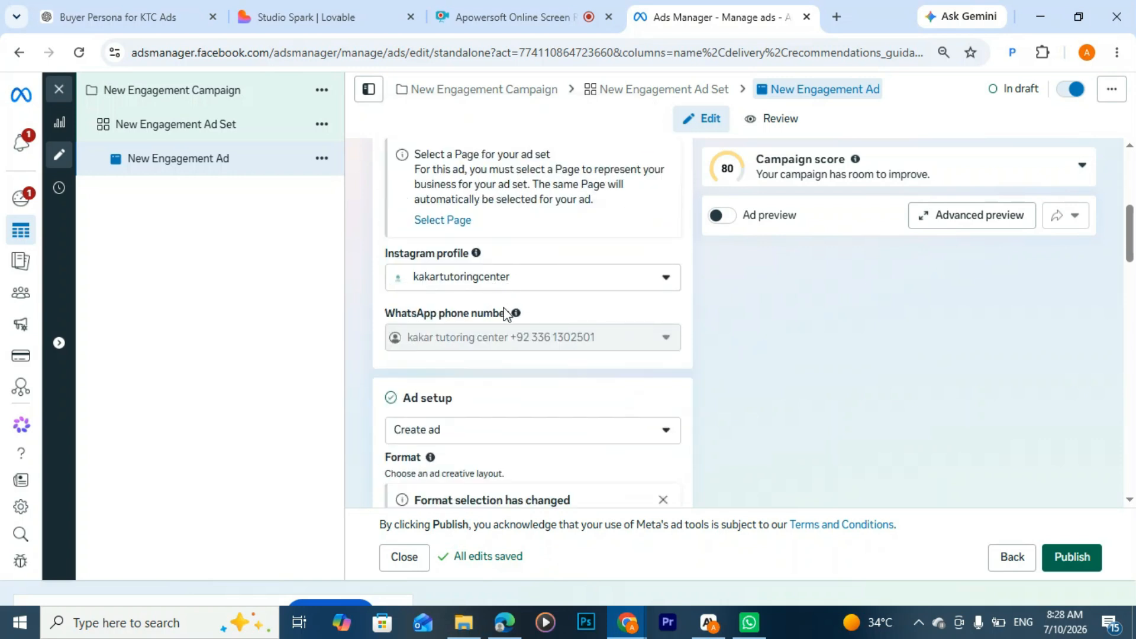
scroll(509, 317, "down", 3)
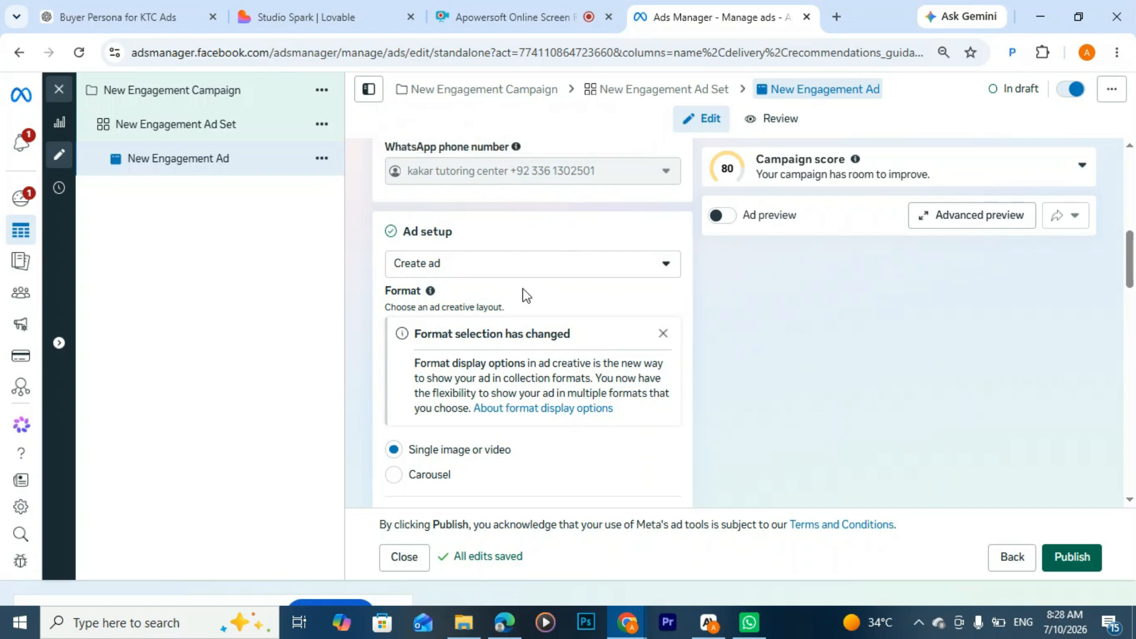
scroll(442, 260, "down", 2)
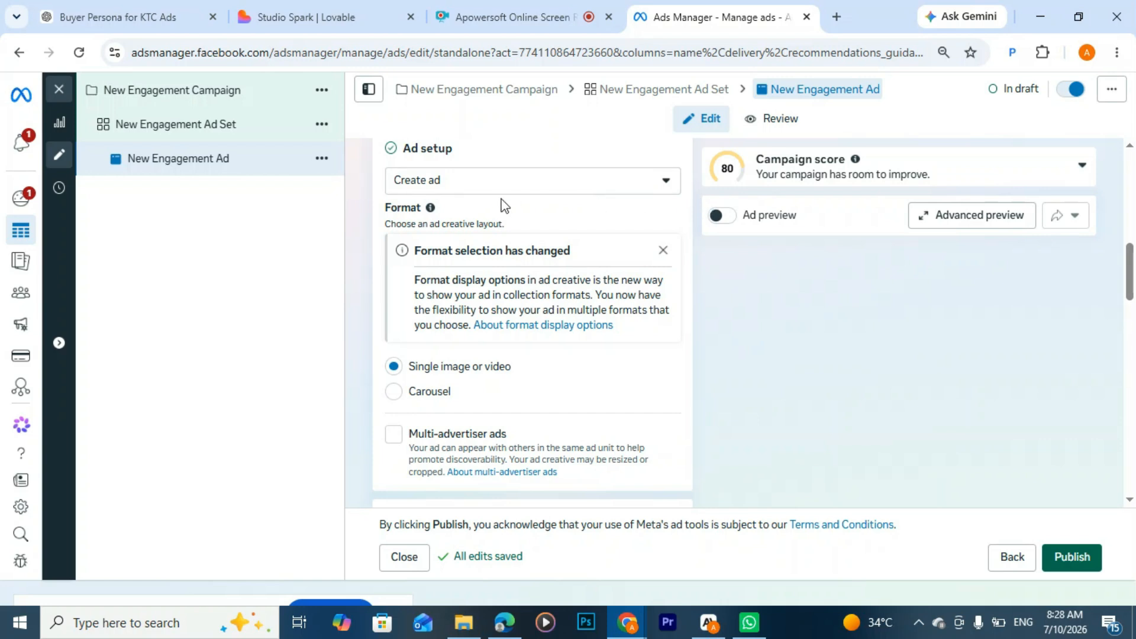
left_click(573, 181)
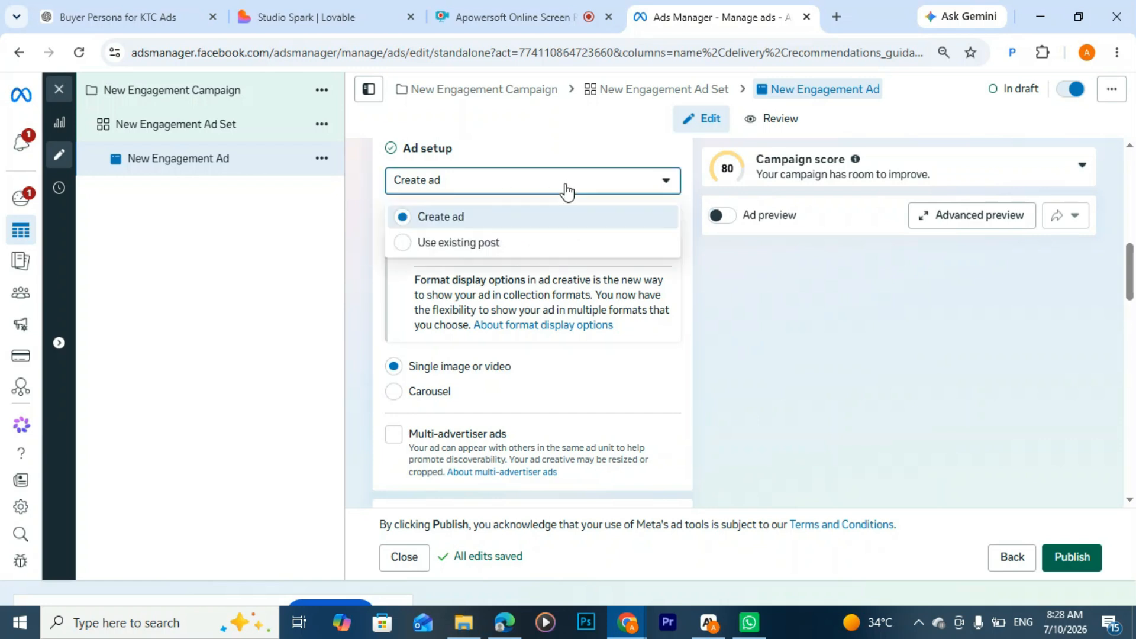
left_click(535, 230)
scroll(535, 223, "down", 3)
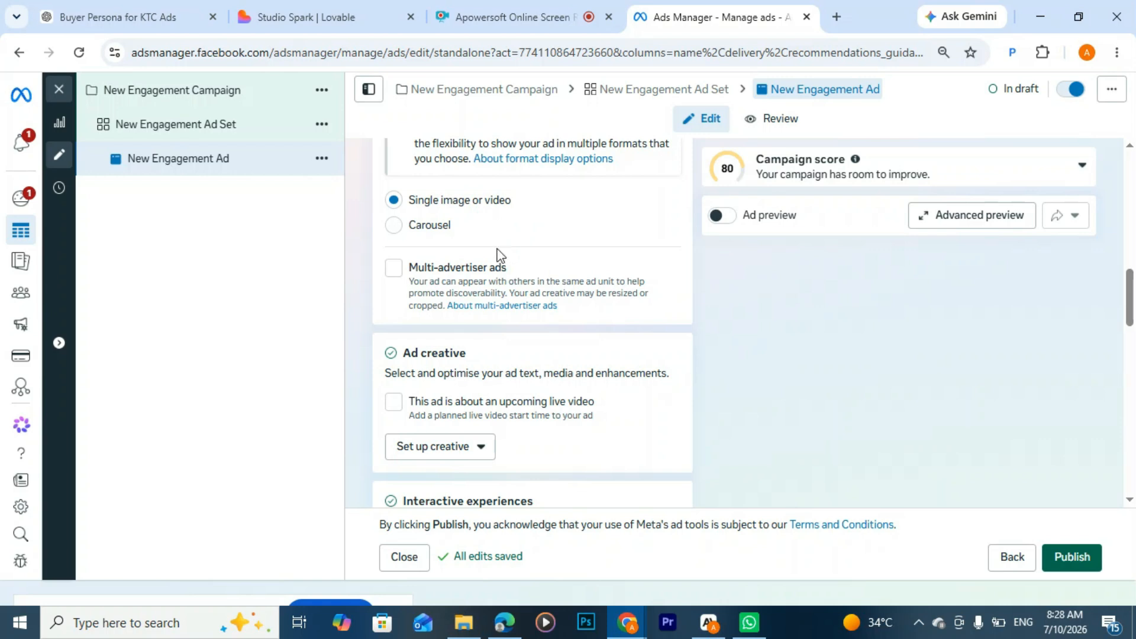
left_click(394, 228)
left_click(394, 202)
Step: Start setting up the ad creative as an image ad
scroll(485, 266, "down", 1)
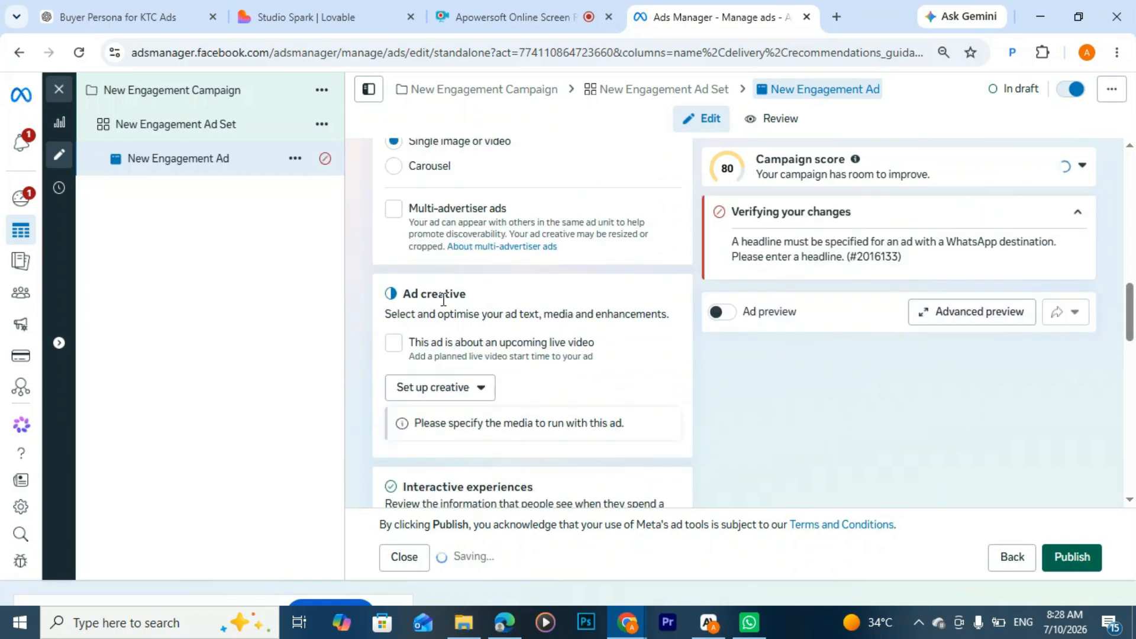
scroll(426, 324, "down", 2)
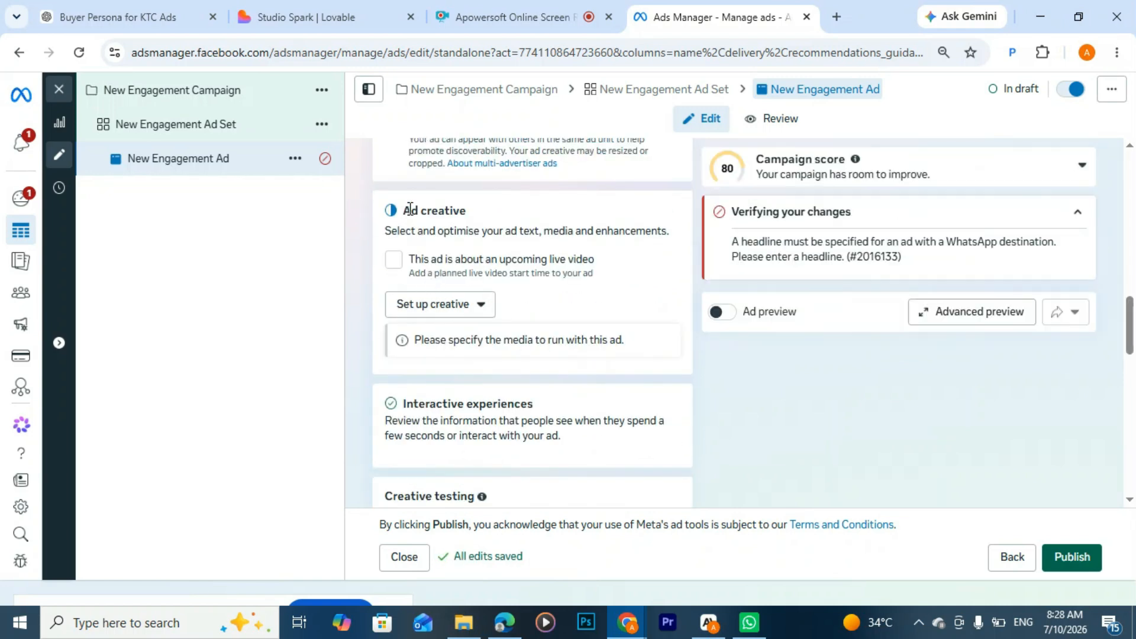
left_click_drag(409, 209, 465, 211)
left_click(484, 208)
left_click(479, 305)
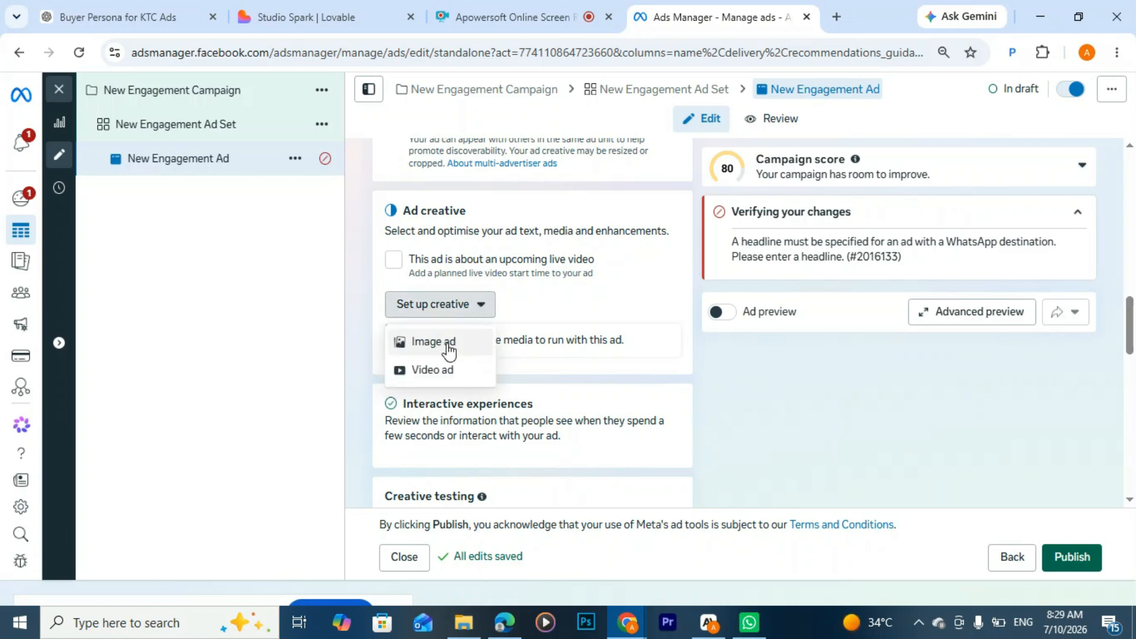
left_click(448, 347)
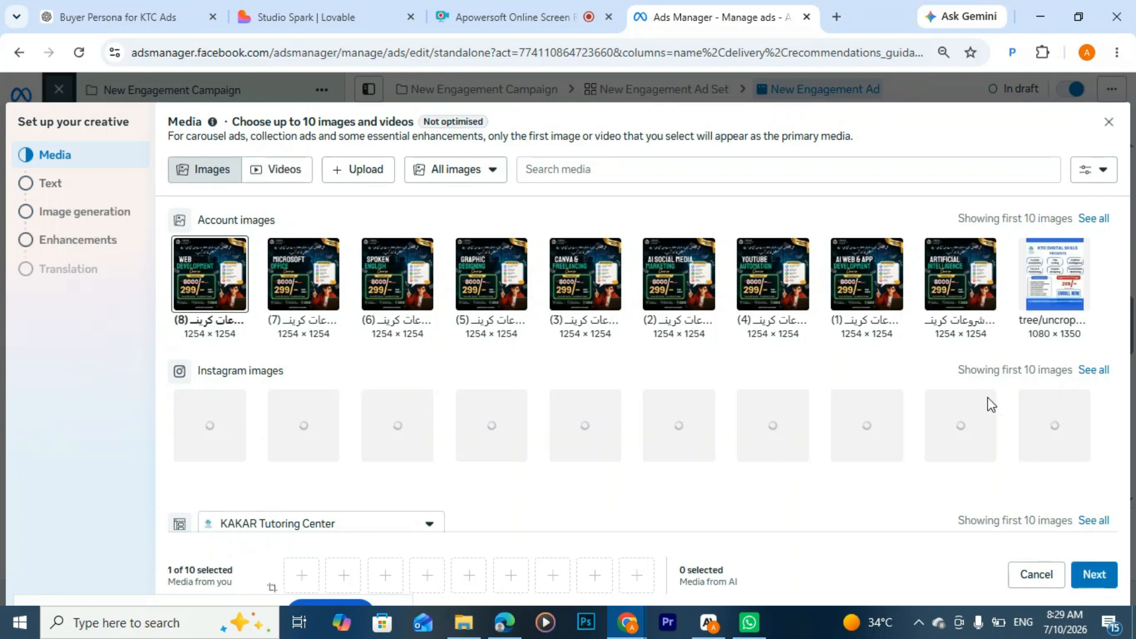
Step: Keep the first account image as the ad media and proceed to the creative's text section to start the primary text
scroll(990, 404, "down", 3)
left_click(1105, 581)
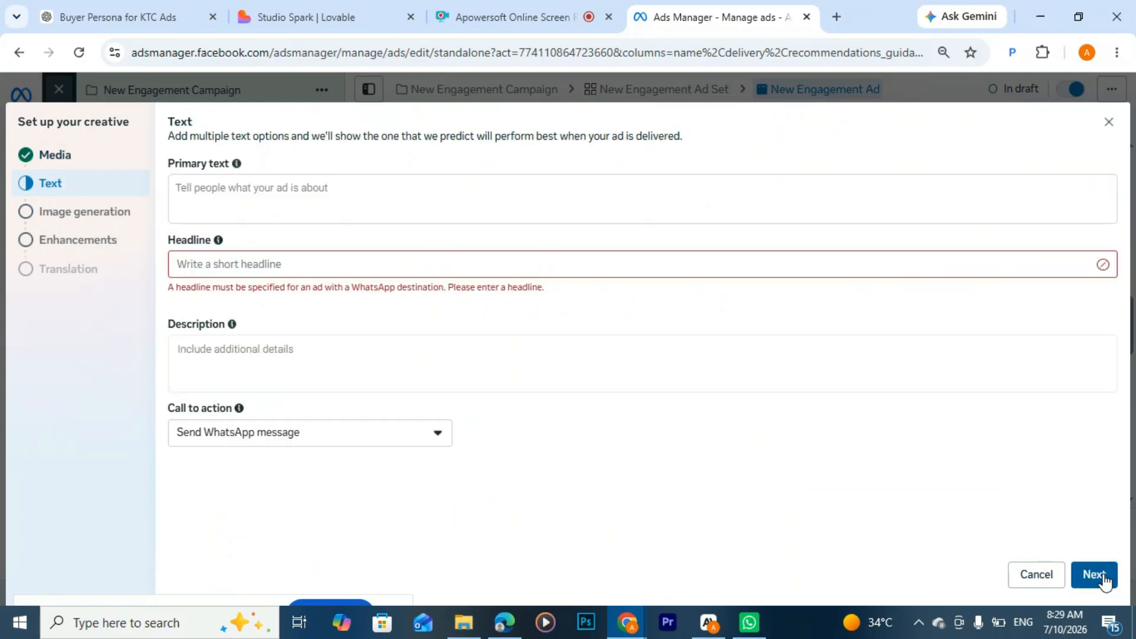
left_click(295, 189)
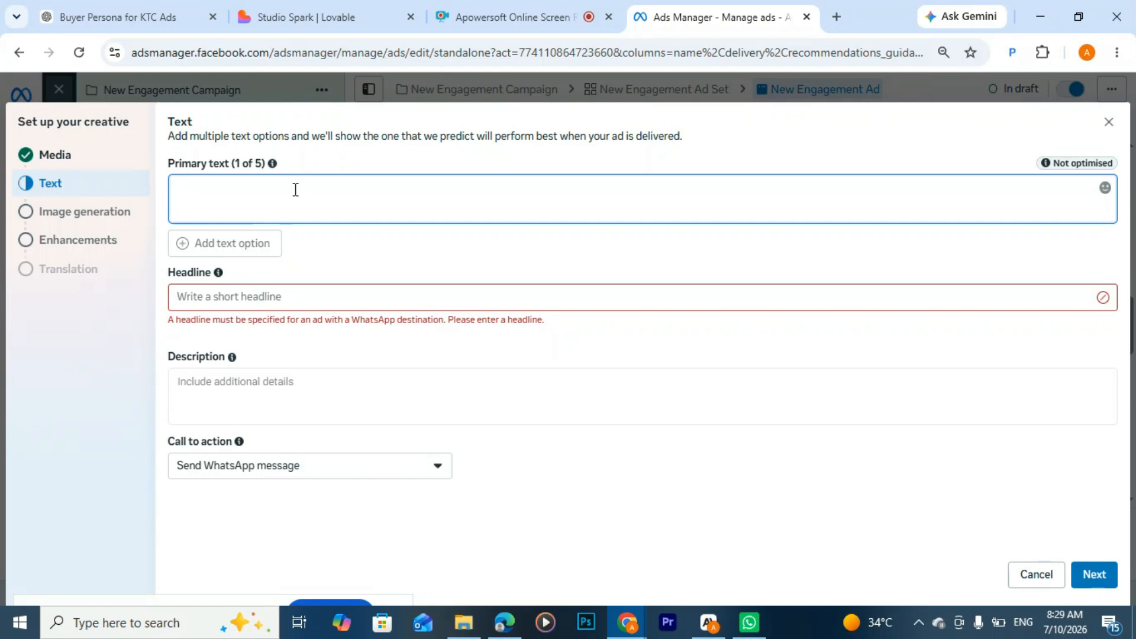
left_click(344, 217)
Step: Switch to the ChatGPT buyer persona chat and ask by voice dictation, in Hindi, for the ad's primary text, headline and description
left_click(148, 20)
scroll(473, 296, "down", 7)
scroll(480, 294, "down", 18)
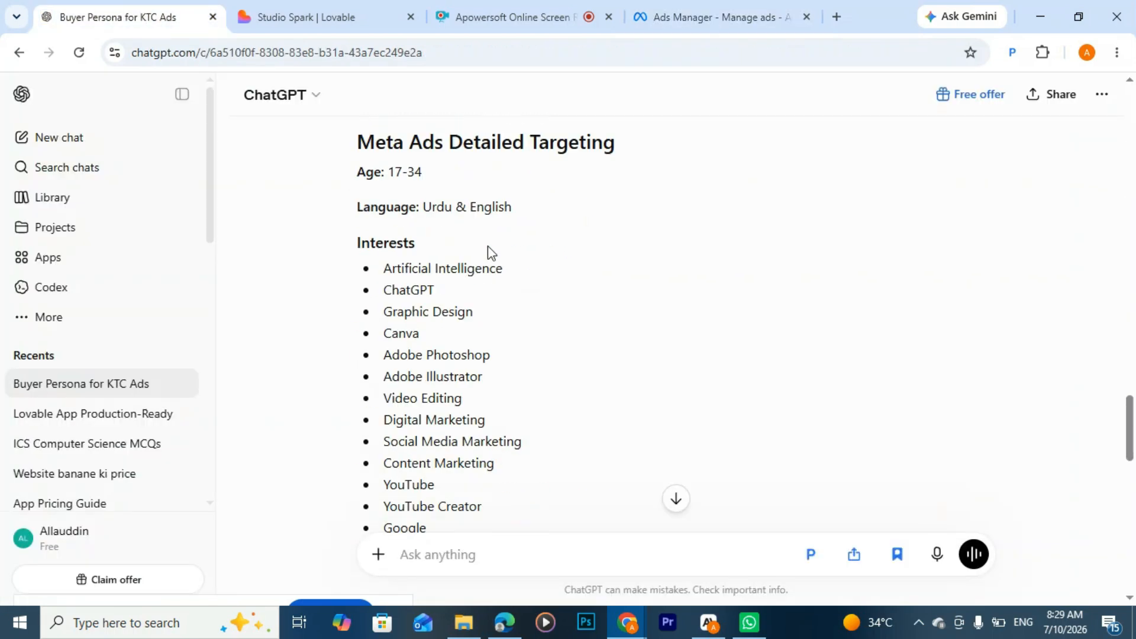
scroll(494, 242, "down", 7)
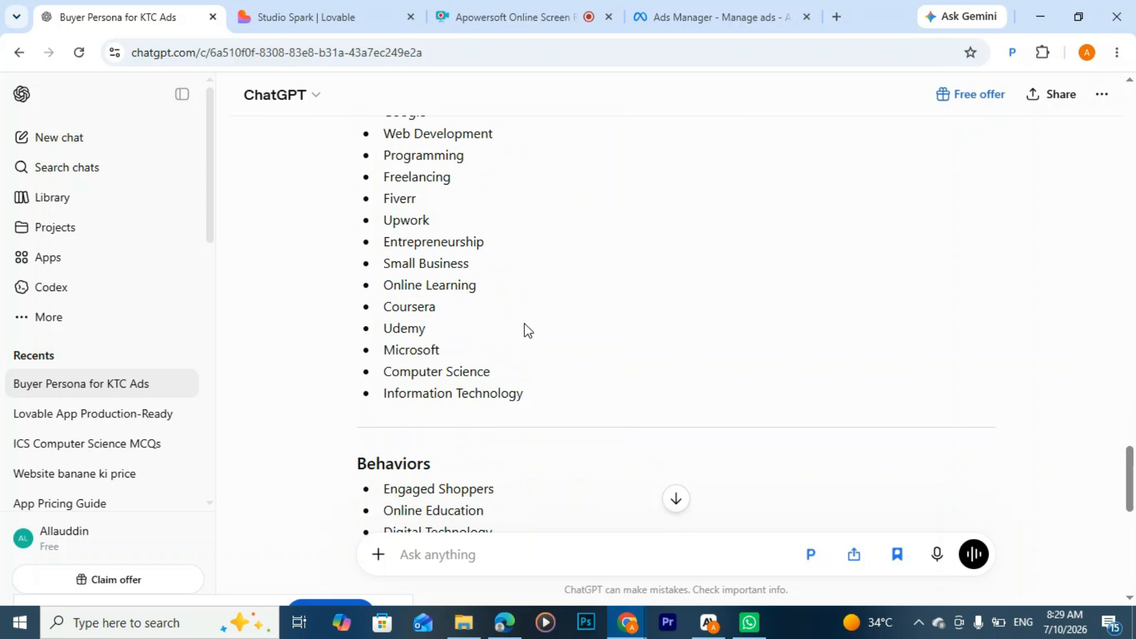
left_click(941, 555)
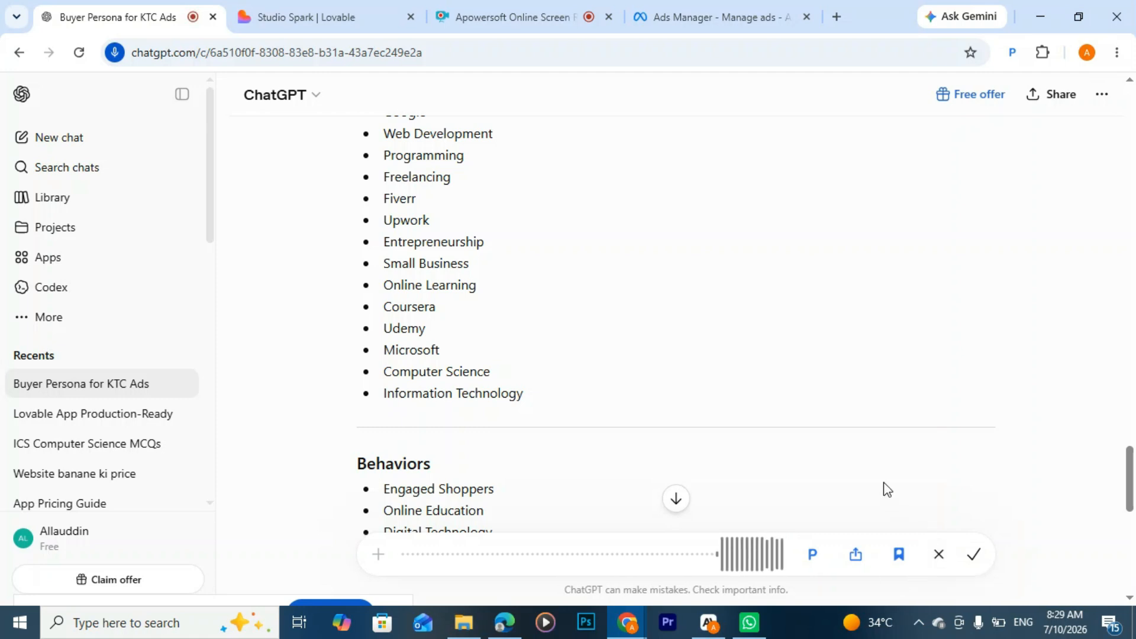
left_click(974, 556)
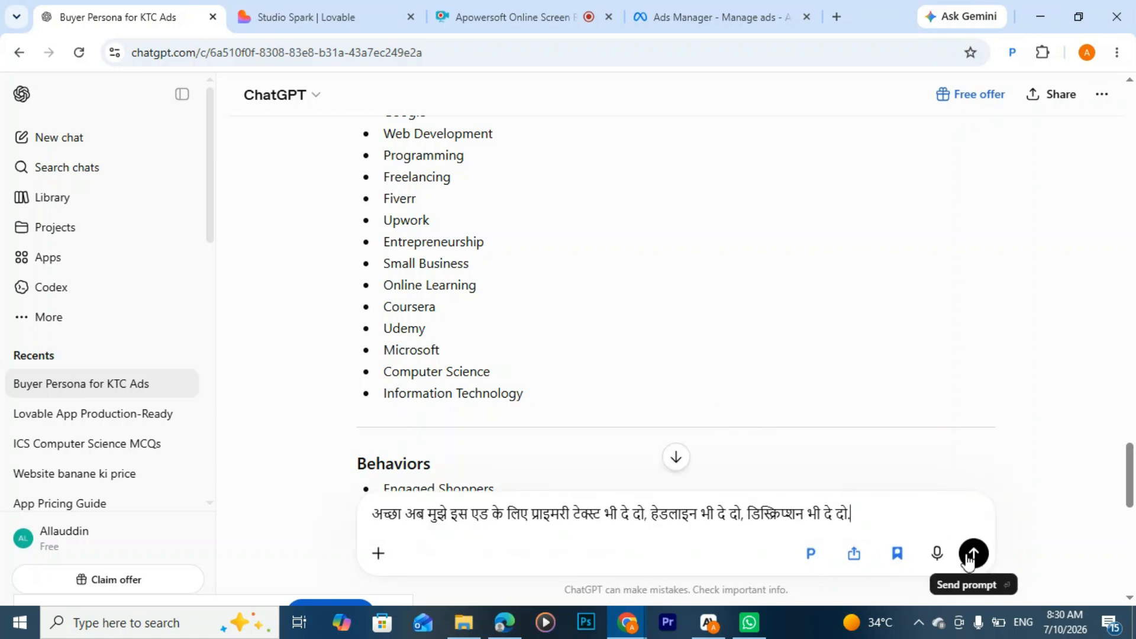
left_click(968, 559)
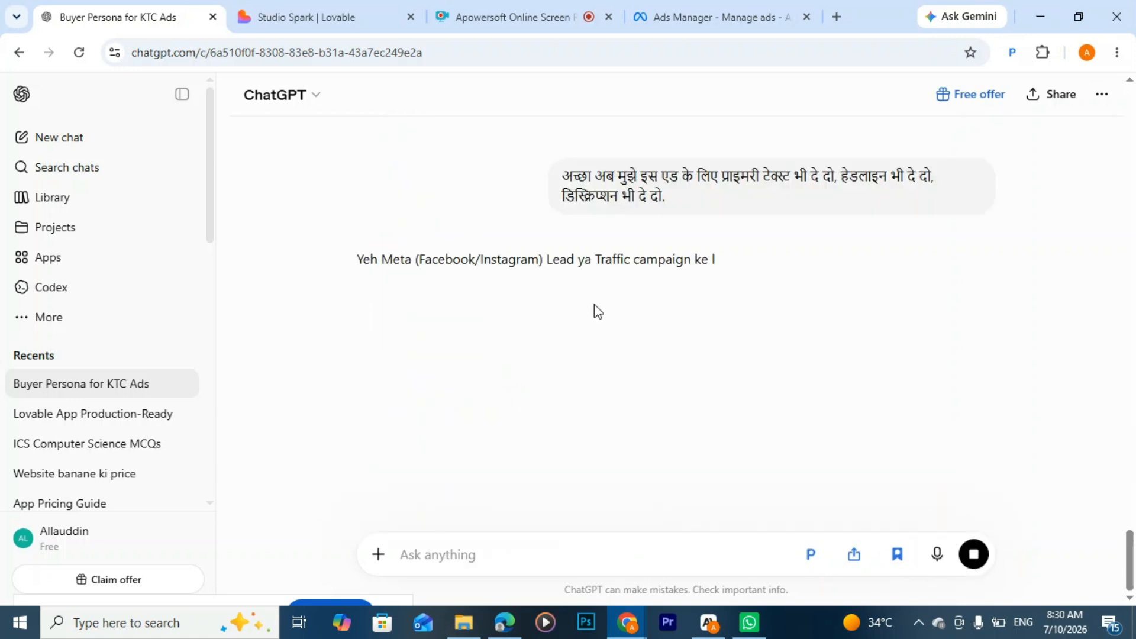
Step: Look through the generated ad copy, copy the Primary Text block and paste it as the ad's primary text in Ads Manager
scroll(649, 271, "down", 4)
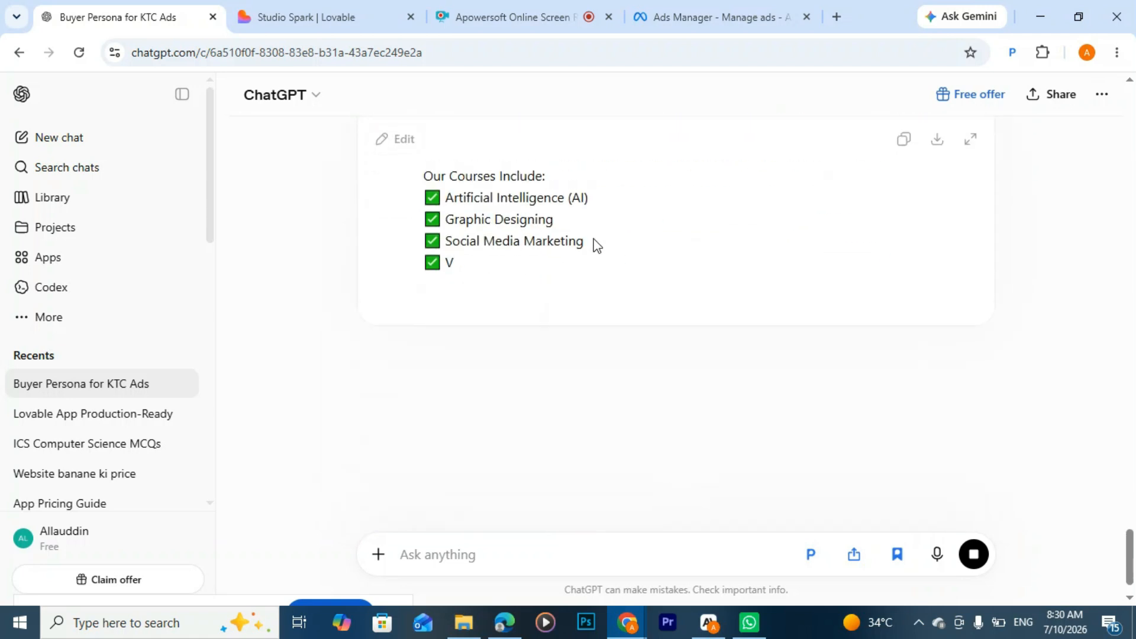
scroll(621, 266, "up", 4)
scroll(649, 315, "down", 5)
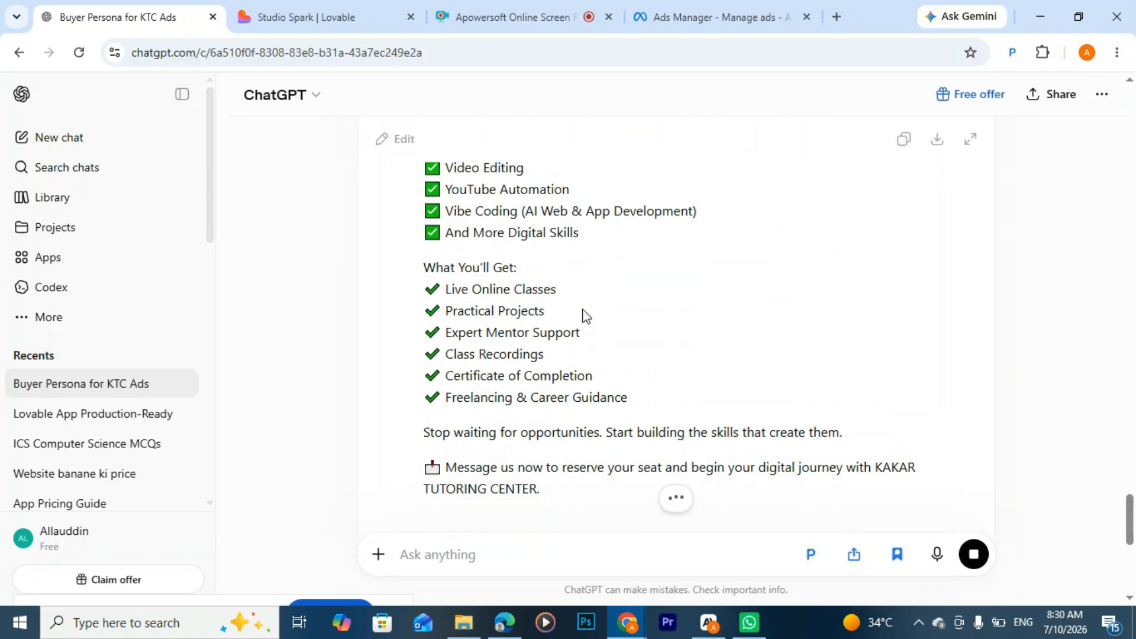
scroll(528, 292, "down", 3)
scroll(553, 281, "up", 8)
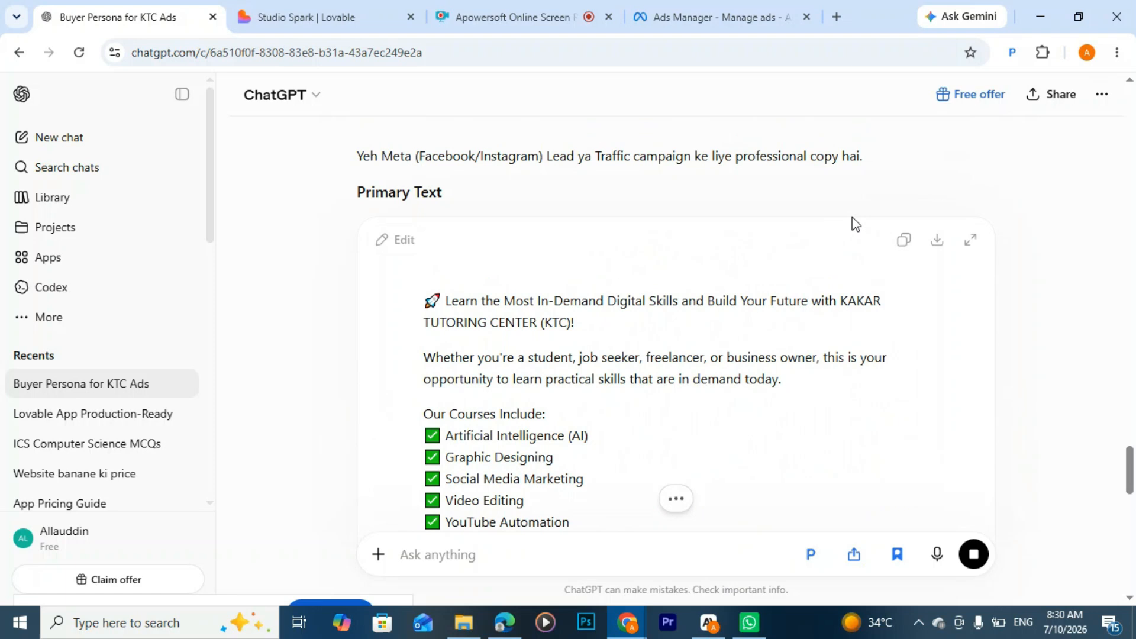
left_click(904, 240)
left_click(684, 14)
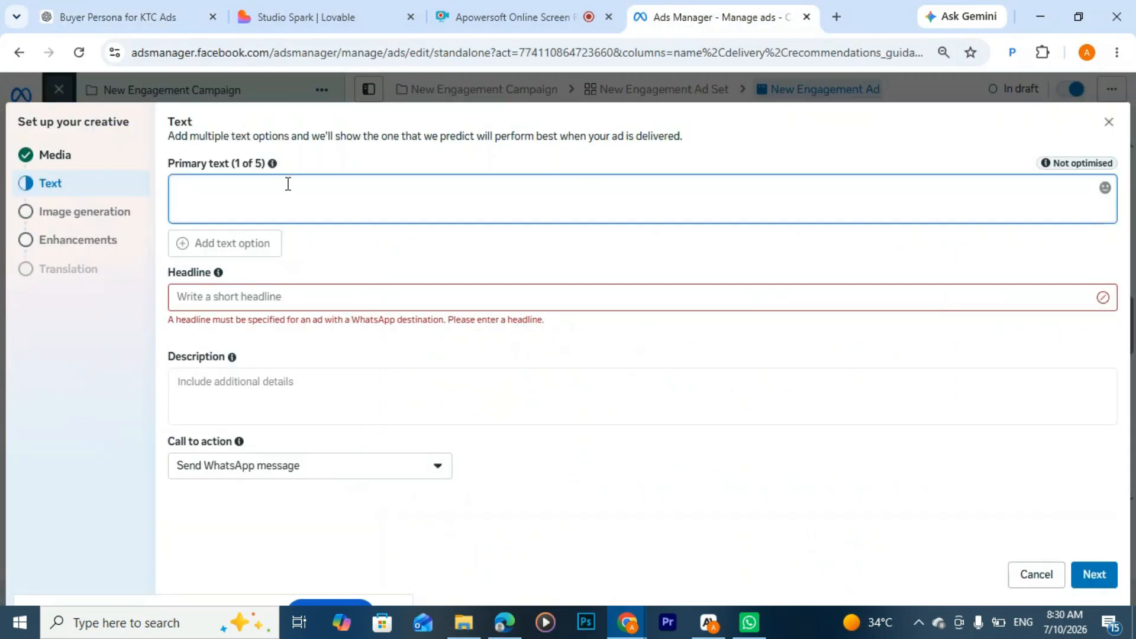
key("ctrl+v")
Step: Copy the headline "Learn High-Income Digital Skills Online" from ChatGPT into the ad's headline in Ads Manager
scroll(308, 255, "down", 5)
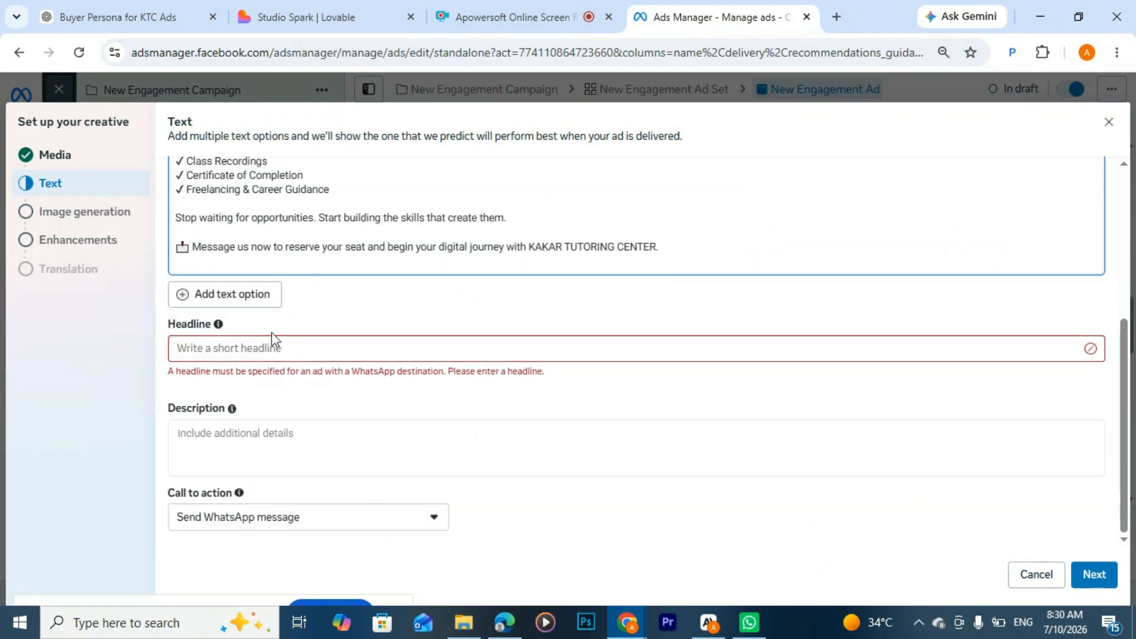
left_click(272, 345)
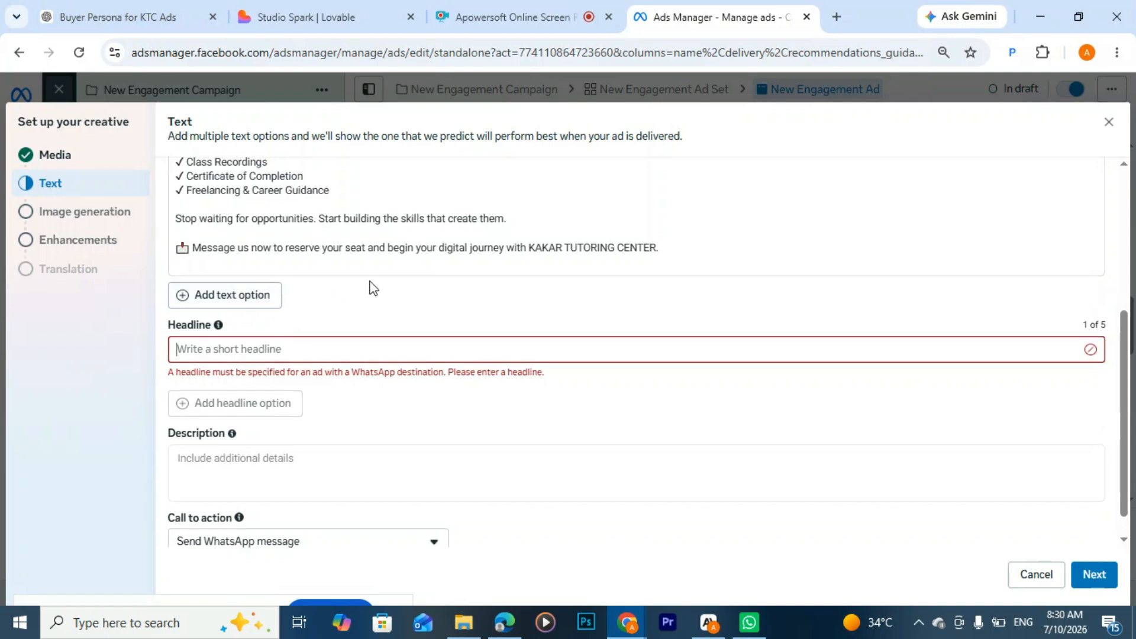
scroll(370, 287, "up", 3)
left_click(98, 27)
scroll(276, 226, "down", 10)
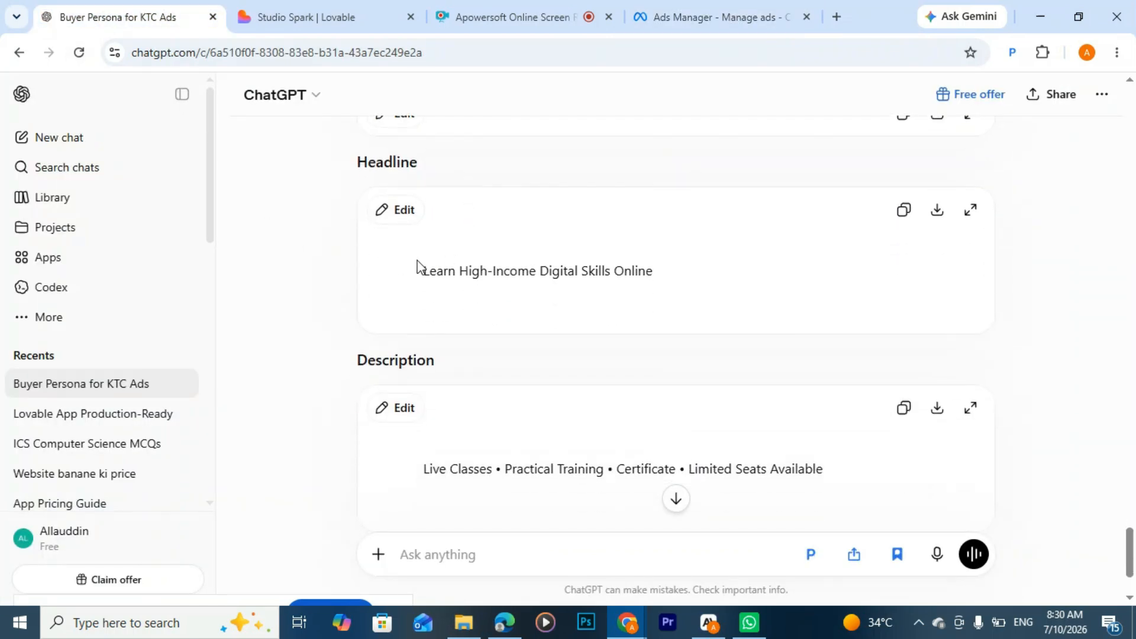
triple_click(669, 261)
left_click(903, 211)
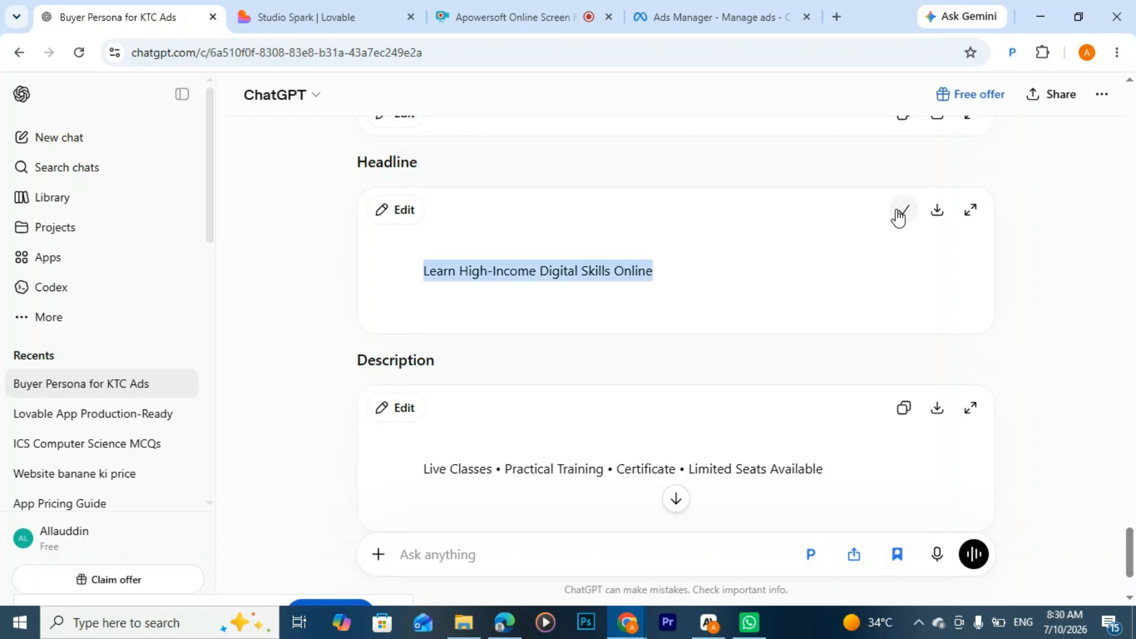
left_click(685, 24)
scroll(236, 467, "down", 3)
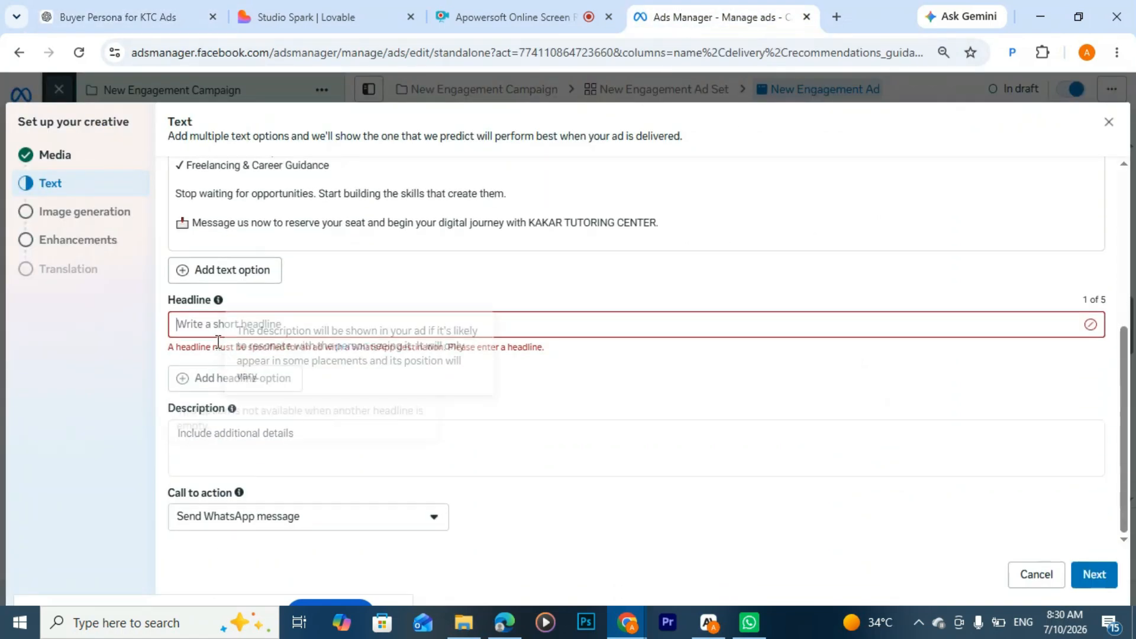
left_click(218, 325)
key("ctrl+v")
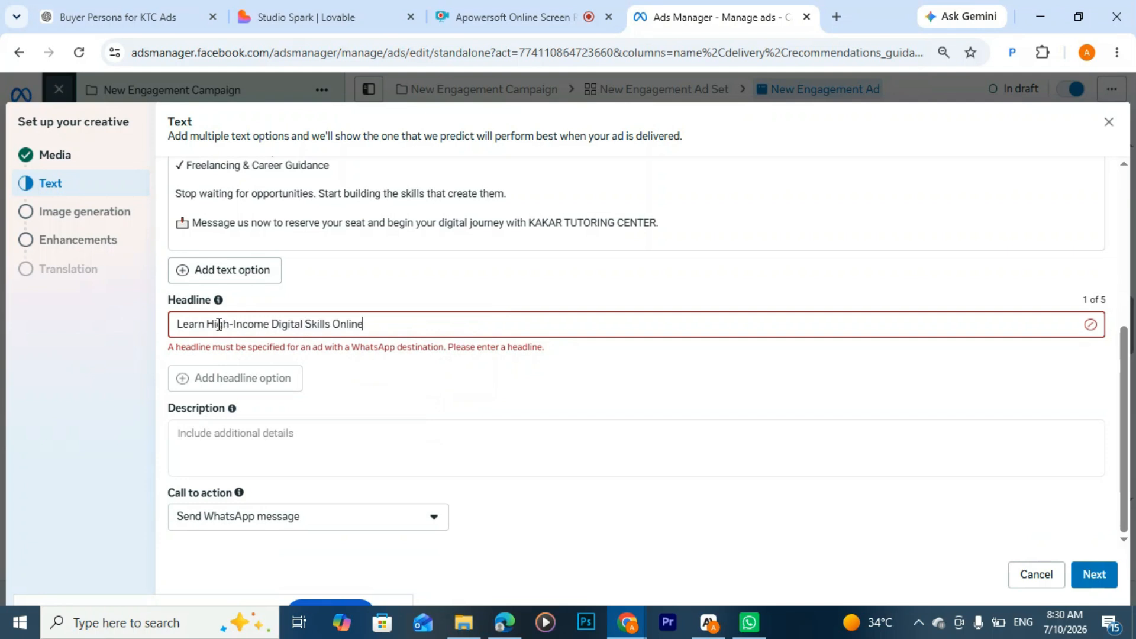
Step: Copy the description "Live Classes • Practical Training • Certificate • Limited Seats Available" from ChatGPT into the ad's description in Ads Manager
left_click(245, 434)
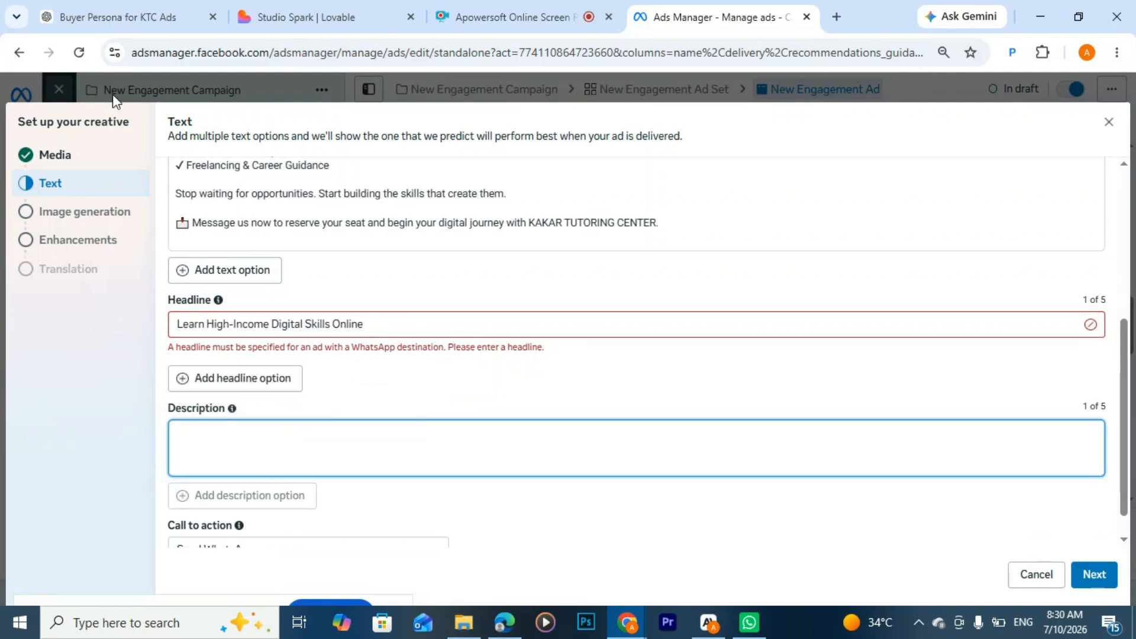
left_click(98, 20)
scroll(417, 479, "down", 2)
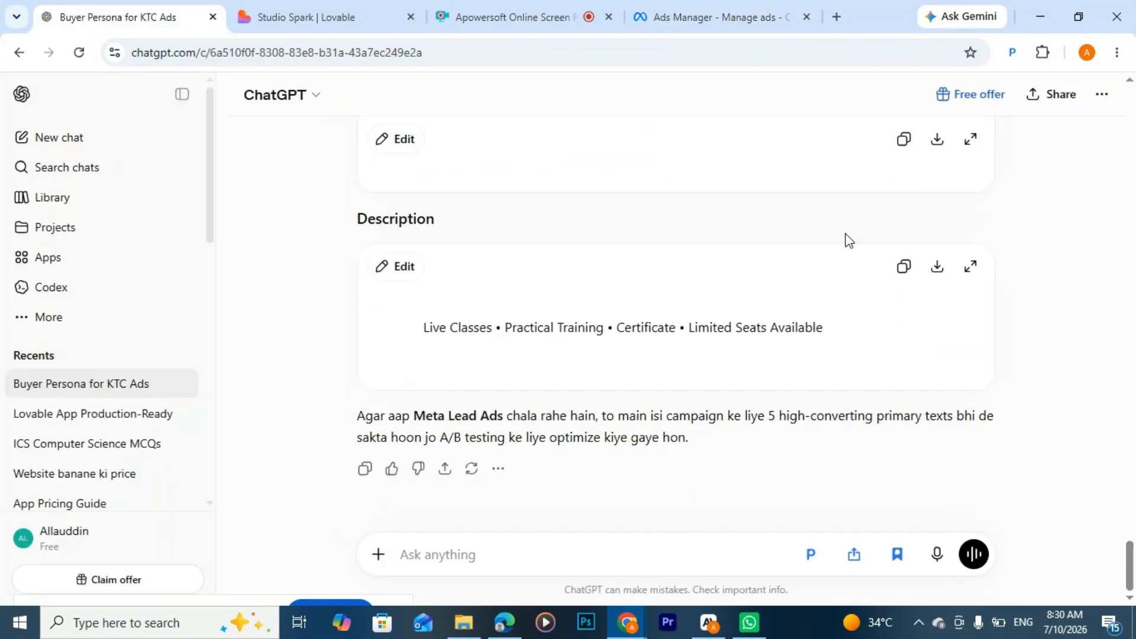
left_click(904, 267)
left_click(719, 17)
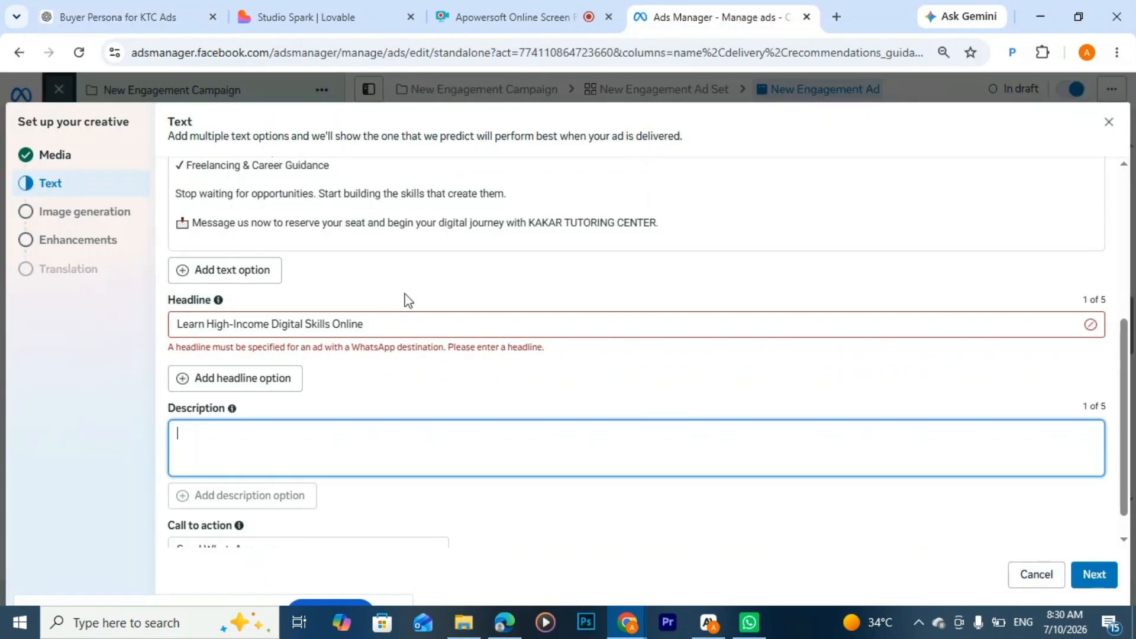
key("ctrl+v")
scroll(328, 452, "down", 1)
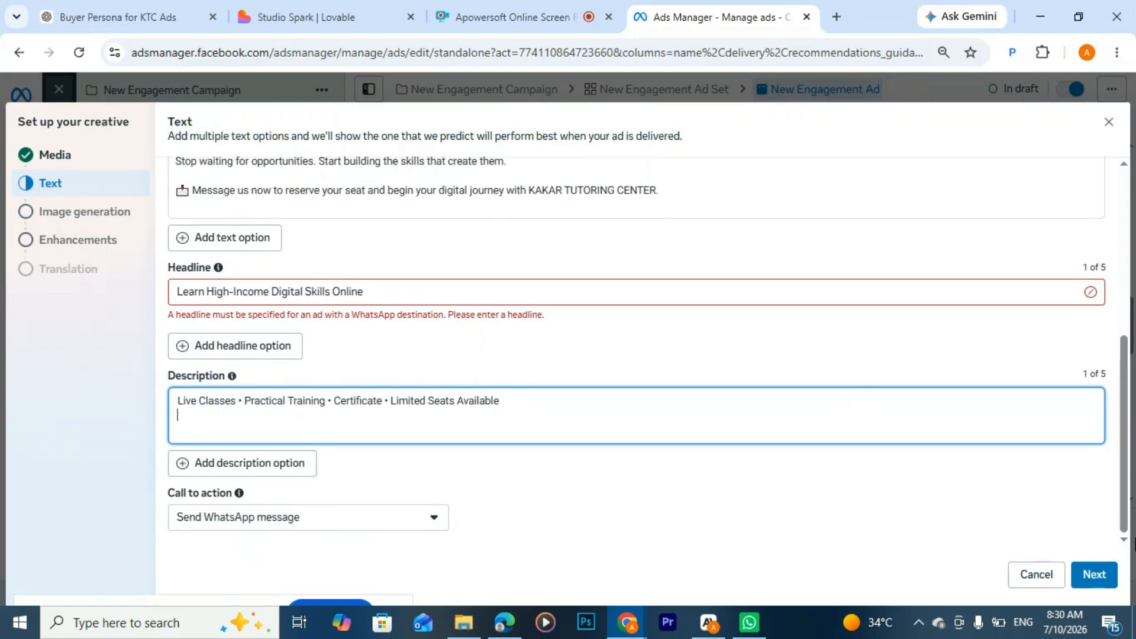
Step: Proceed to the Advantage+ creative enhancements, turn off Add music and finish the creative setup
left_click(1094, 577)
left_click(1095, 577)
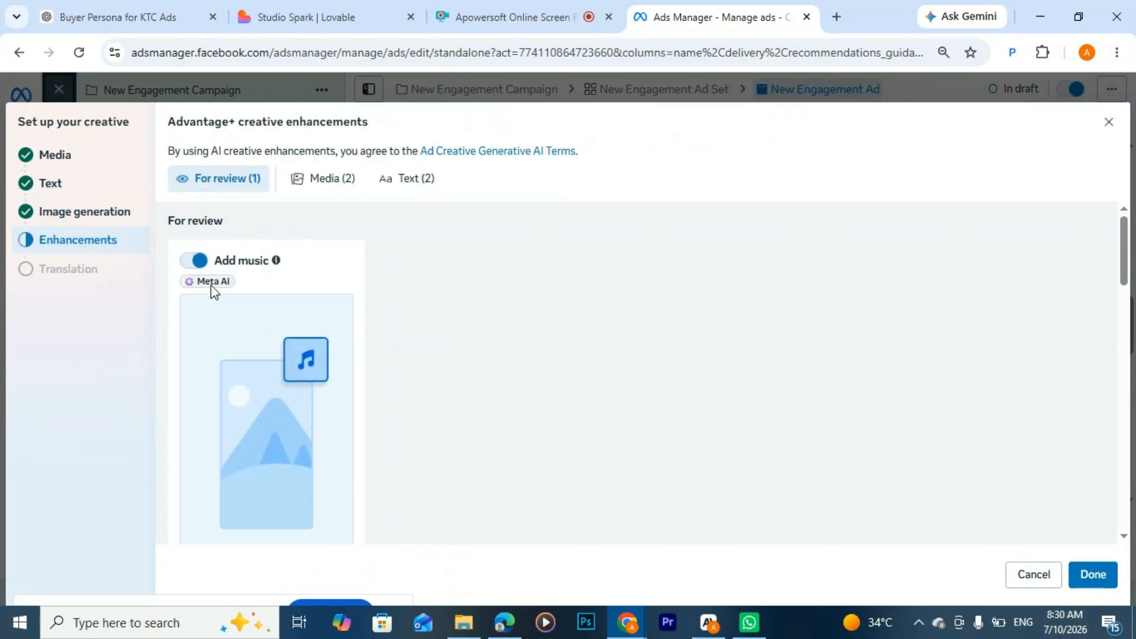
left_click(189, 262)
scroll(423, 437, "down", 5)
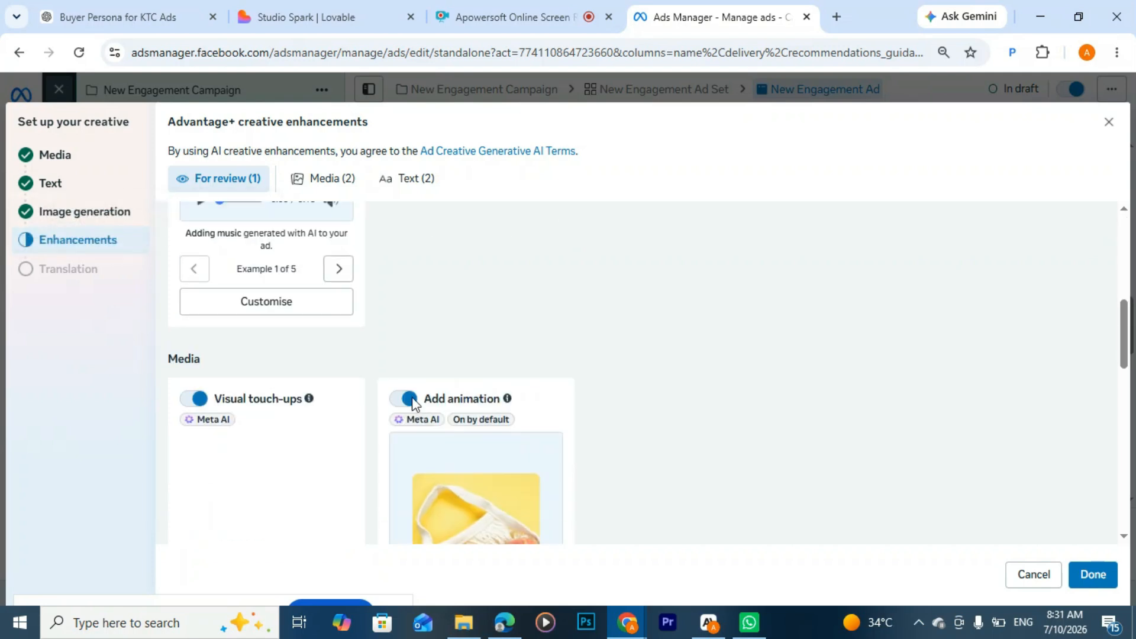
scroll(462, 398, "down", 8)
scroll(485, 289, "up", 4)
scroll(485, 296, "up", 10)
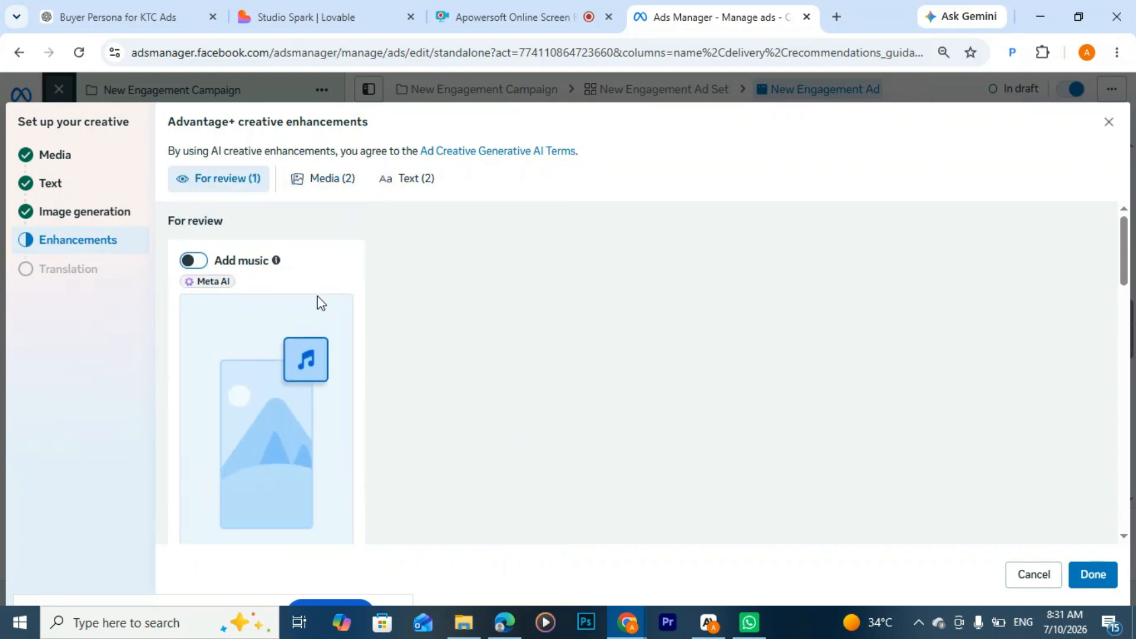
left_click(1093, 577)
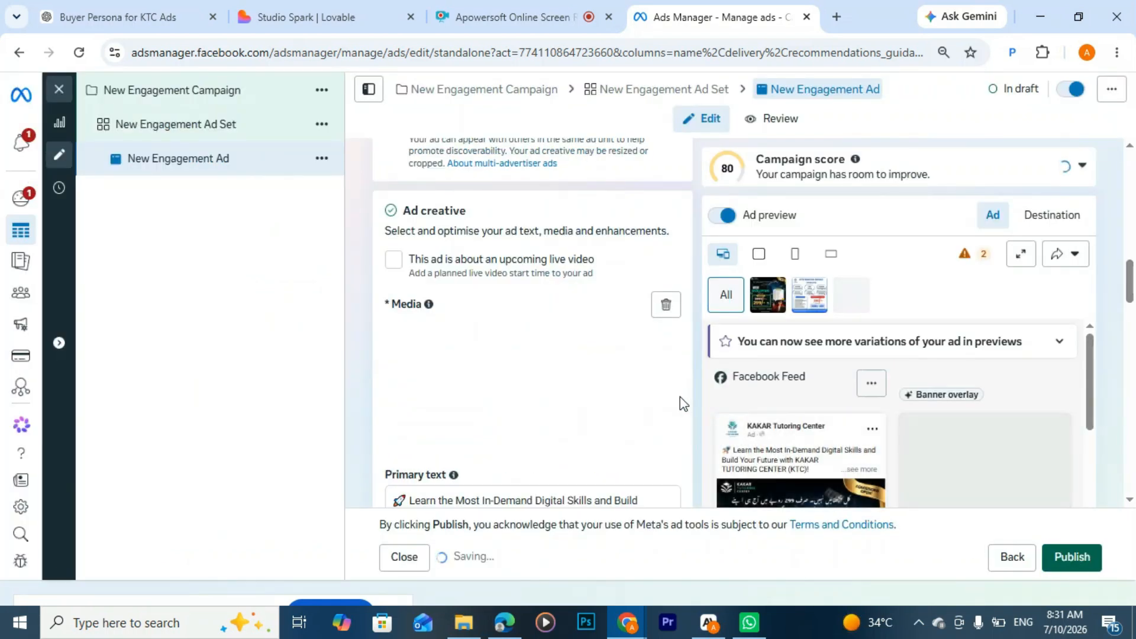
Step: Look over the ad's remaining settings down to tracking and publish the engagement campaign
scroll(545, 363, "down", 3)
scroll(545, 363, "down", 10)
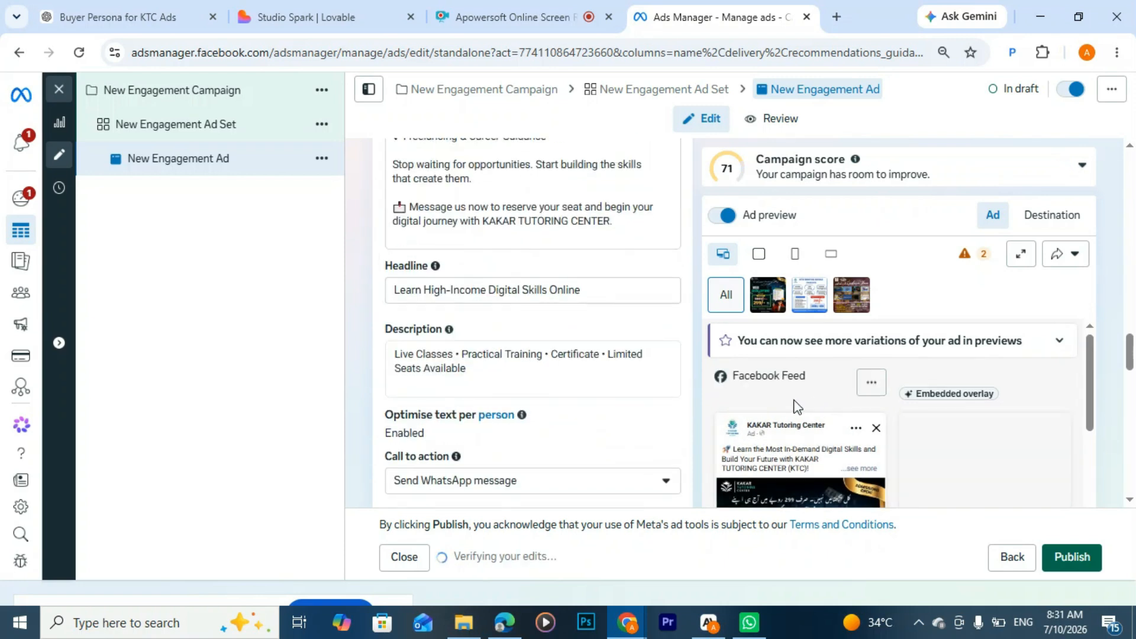
scroll(568, 380, "down", 5)
scroll(568, 350, "down", 10)
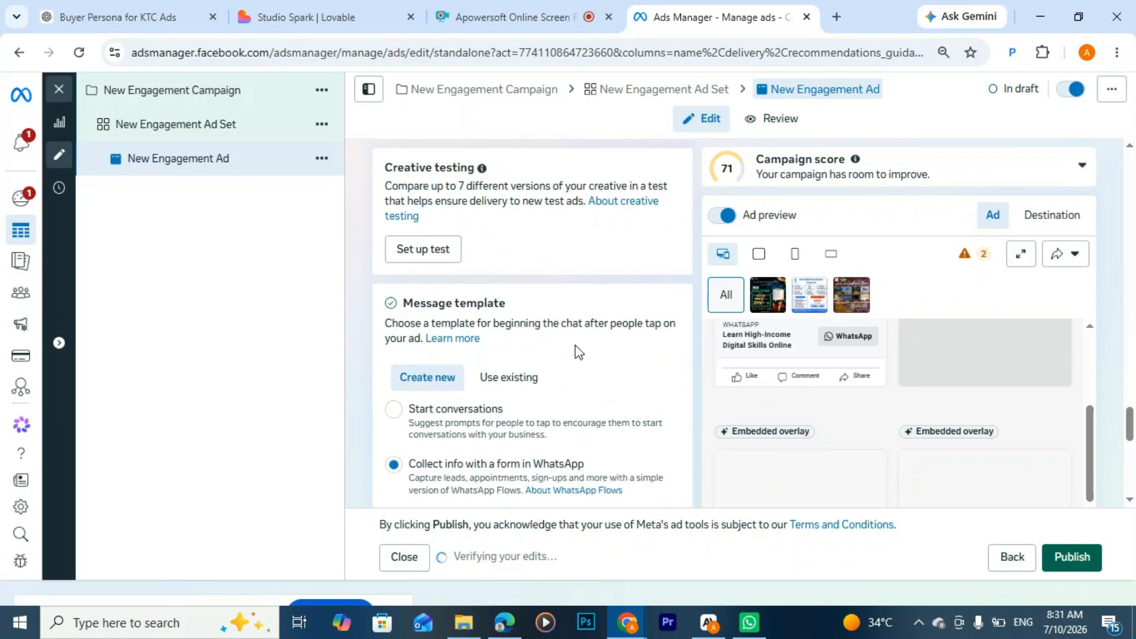
scroll(658, 366, "down", 2)
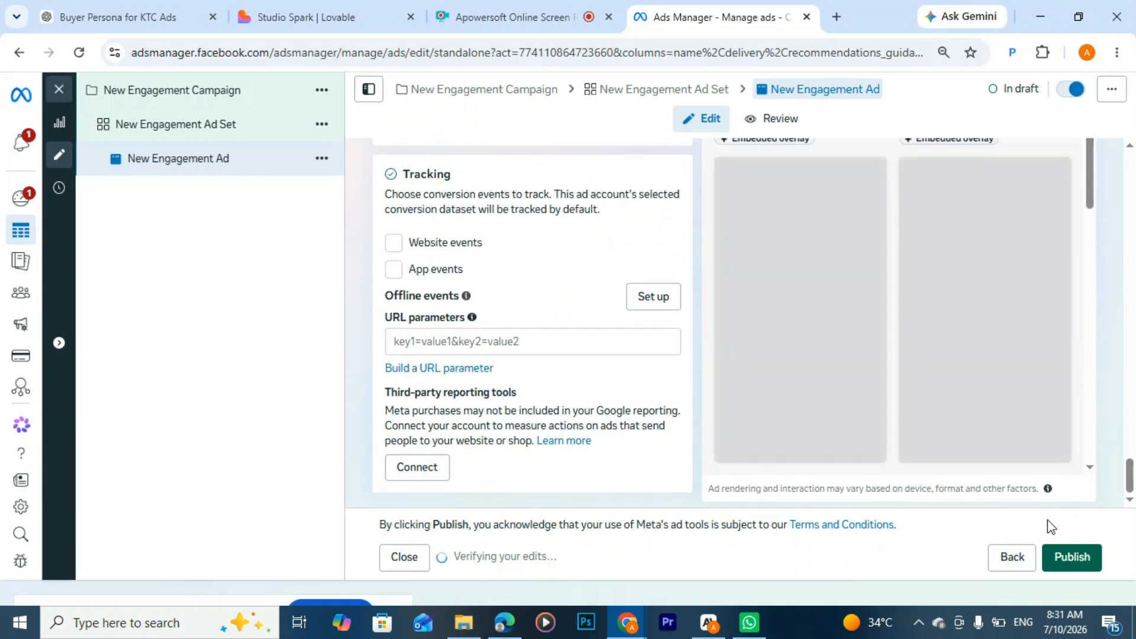
left_click(1083, 565)
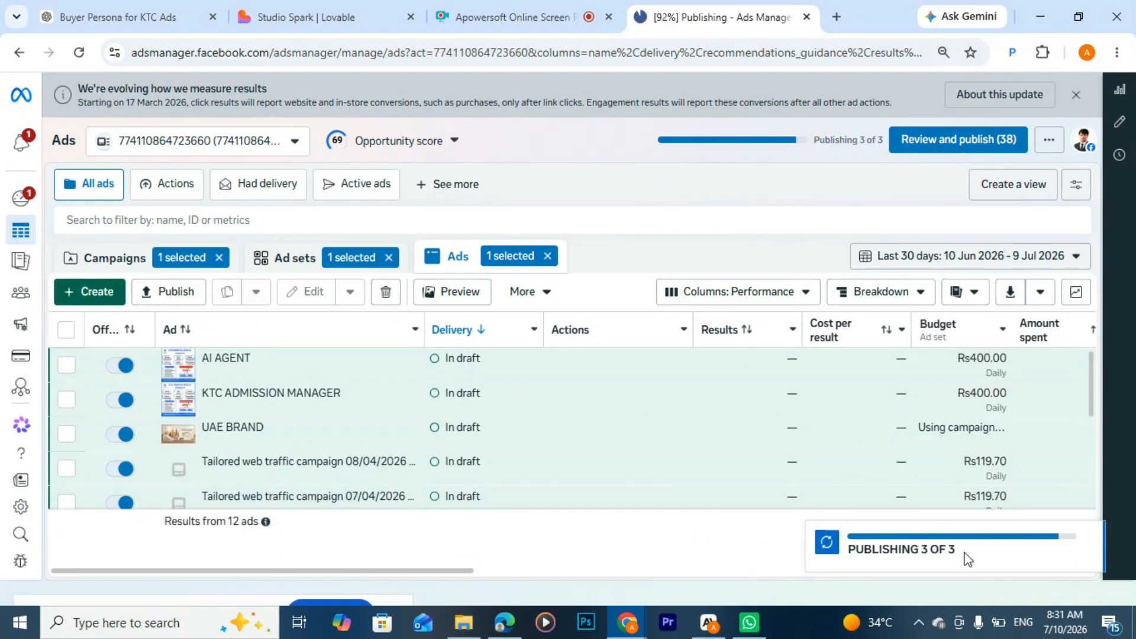
left_click(914, 562)
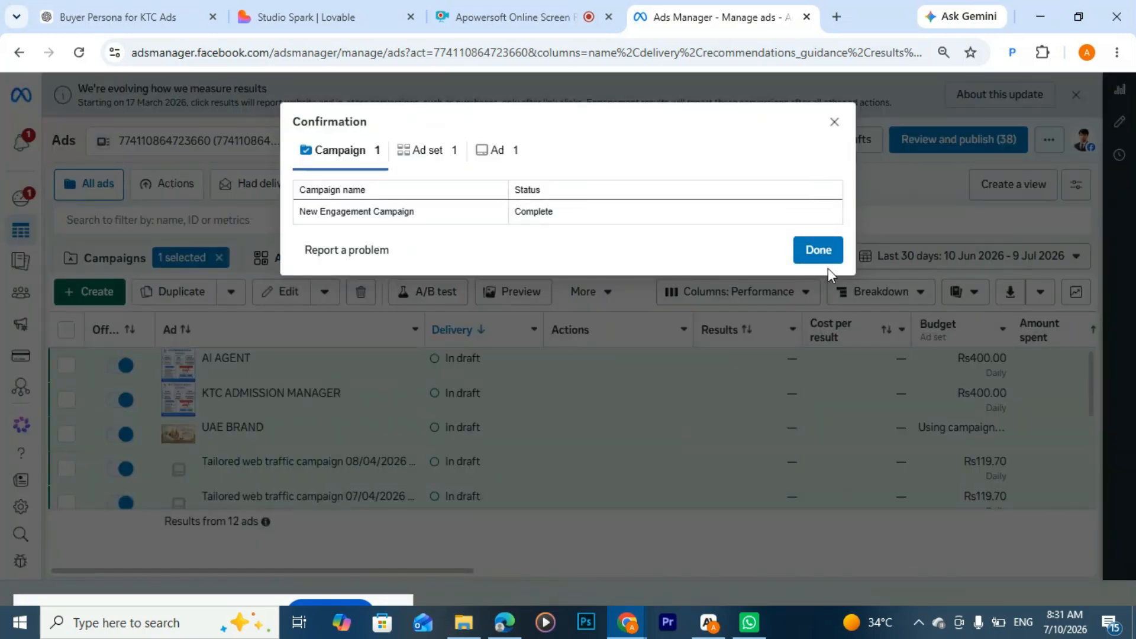
Step: Dismiss the publishing confirmation and turn off the newly published New Engagement Ad in the ads list
left_click(818, 251)
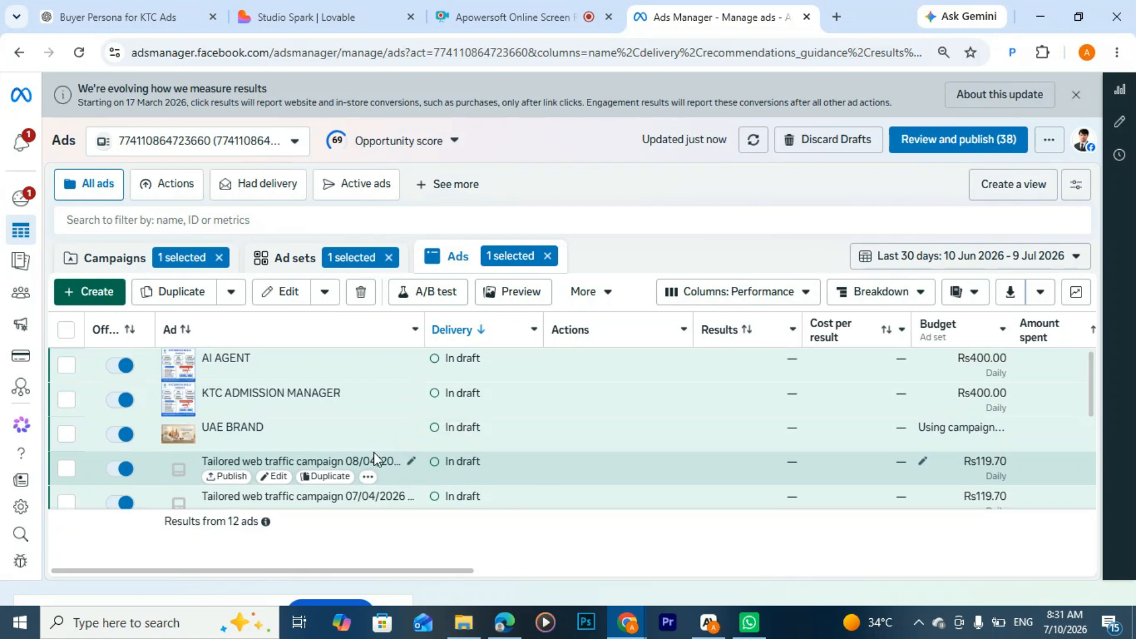
scroll(446, 427, "down", 5)
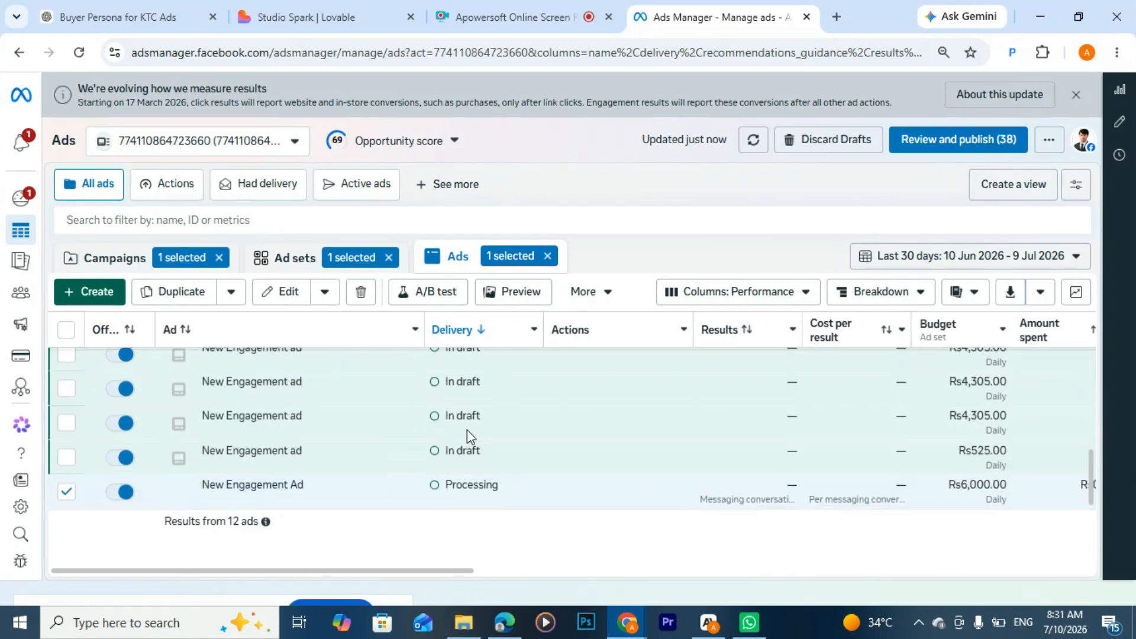
left_click(120, 492)
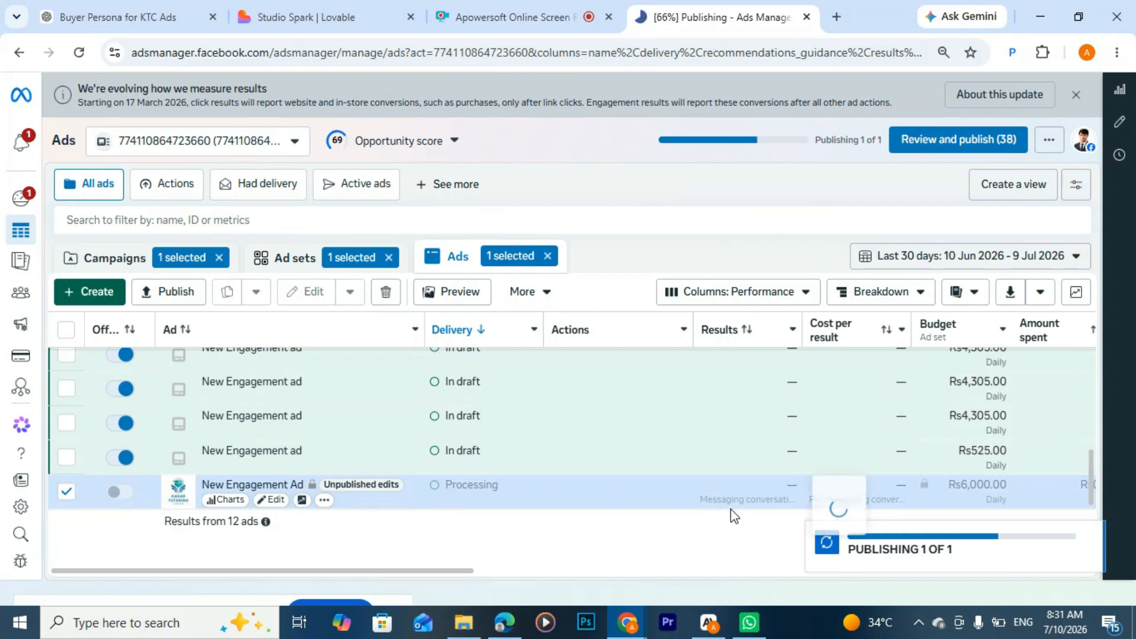
Step: Switch to the social media marketing course roadmap PDF in Edge and review Lecture 5, highlighting "Marketing & Client Work" in its heading
left_click(508, 619)
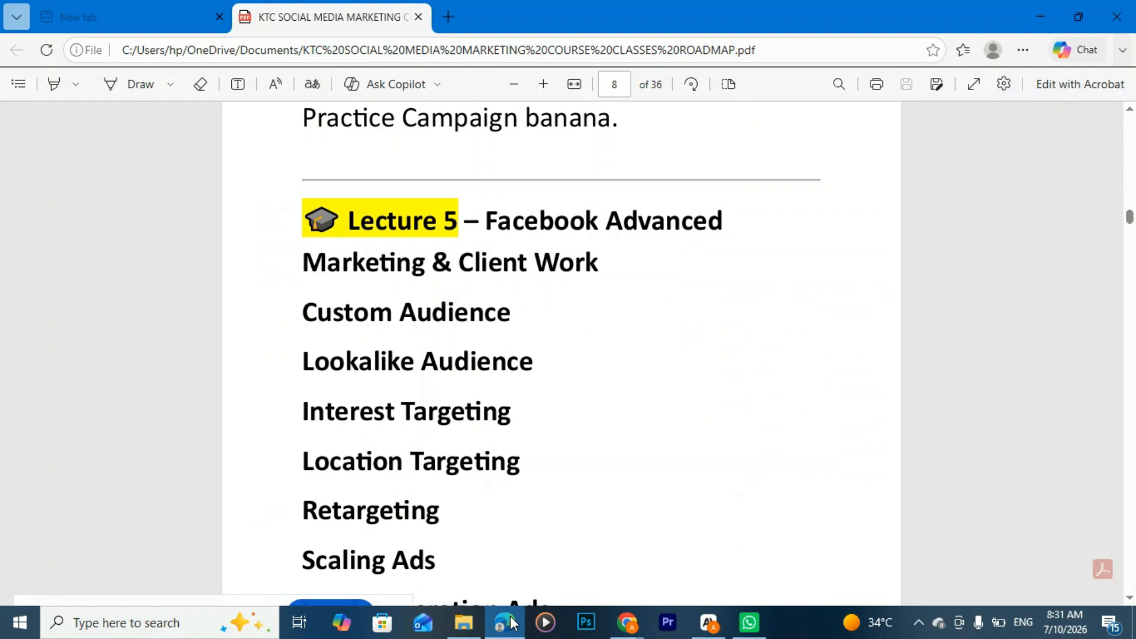
scroll(510, 257, "down", 10)
scroll(510, 256, "up", 3)
scroll(514, 261, "down", 5)
scroll(512, 257, "down", 3)
scroll(511, 256, "up", 10)
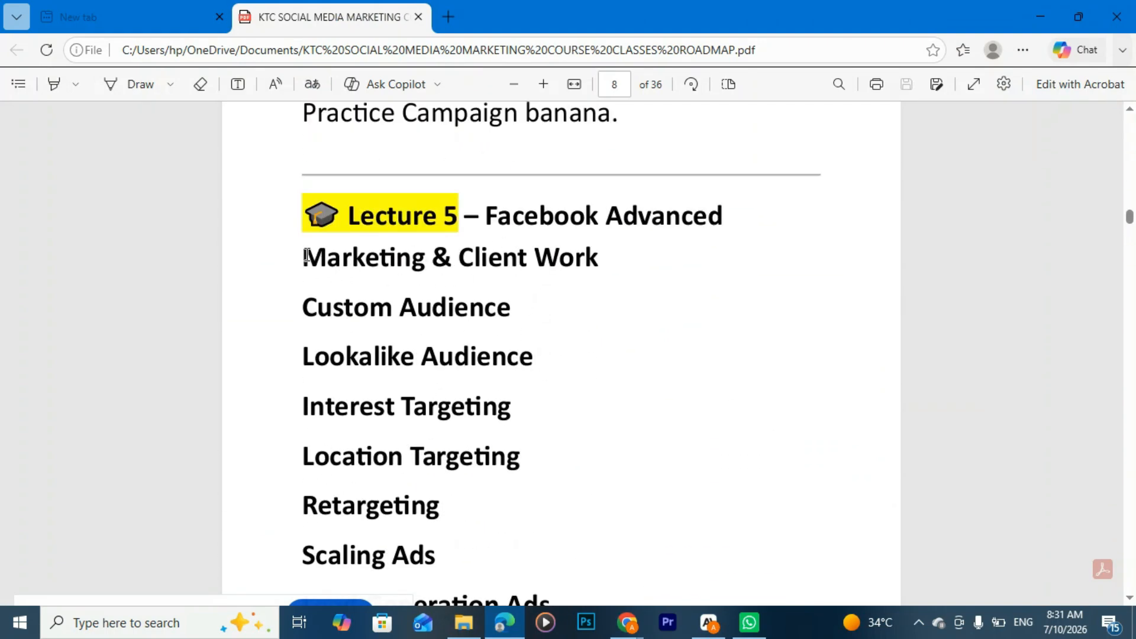
left_click_drag(307, 255, 659, 254)
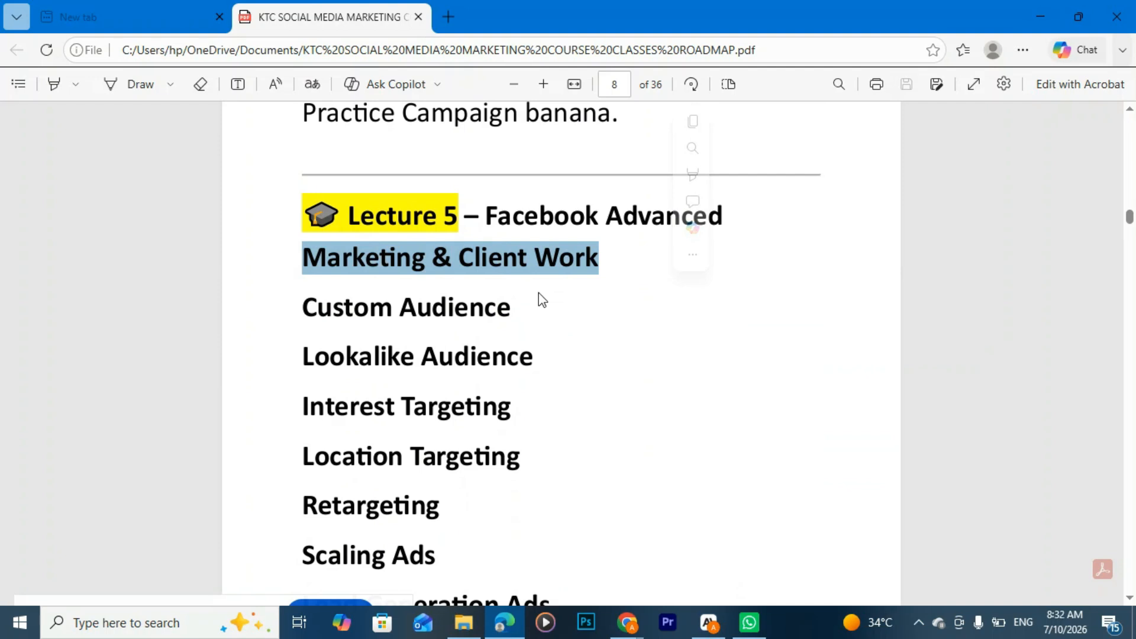
Step: Go through the Lecture 5 targeting topics, highlighting Custom Audience, Interest Targeting and Location Targeting in turn
scroll(542, 290, "down", 2)
scroll(543, 296, "up", 1)
left_click_drag(511, 229, 290, 239)
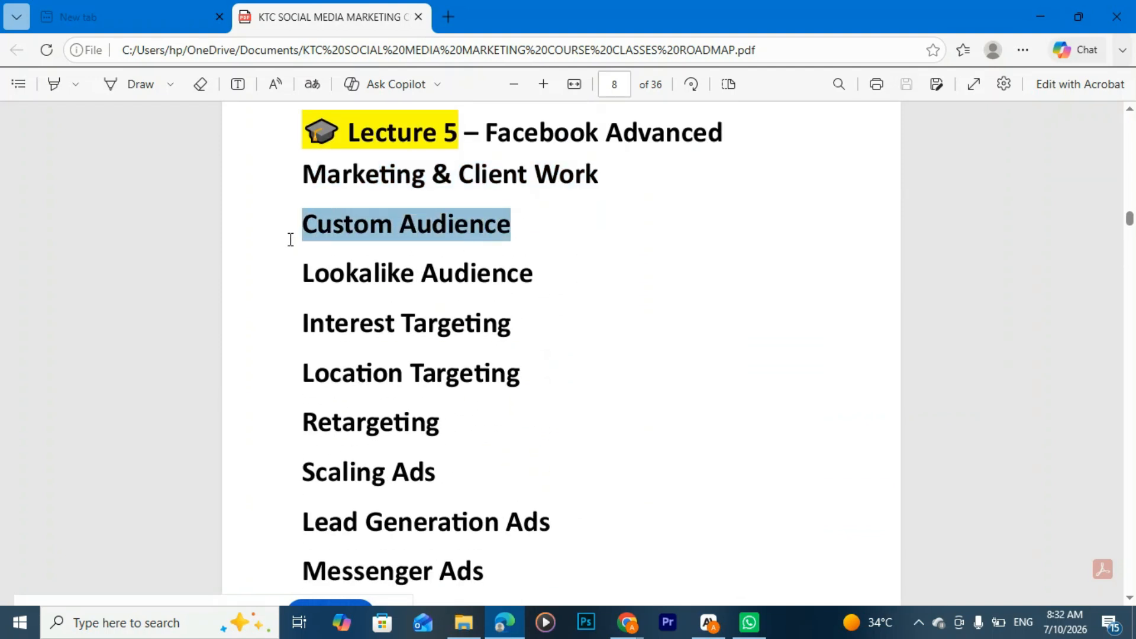
left_click_drag(510, 323, 288, 324)
left_click_drag(525, 374, 292, 405)
Step: Highlight the topics from Scaling Ads to Messenger Ads and read on to the Lecture 6 Instagram Marketing outline
scroll(450, 434, "down", 1)
scroll(450, 434, "down", 5)
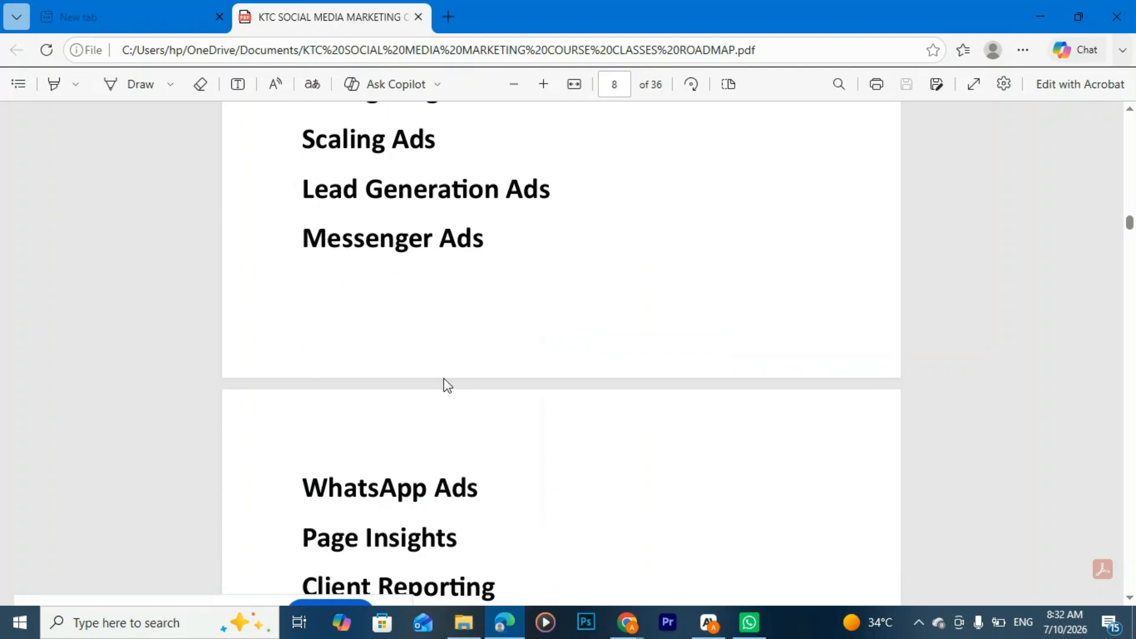
left_click_drag(300, 135, 530, 317)
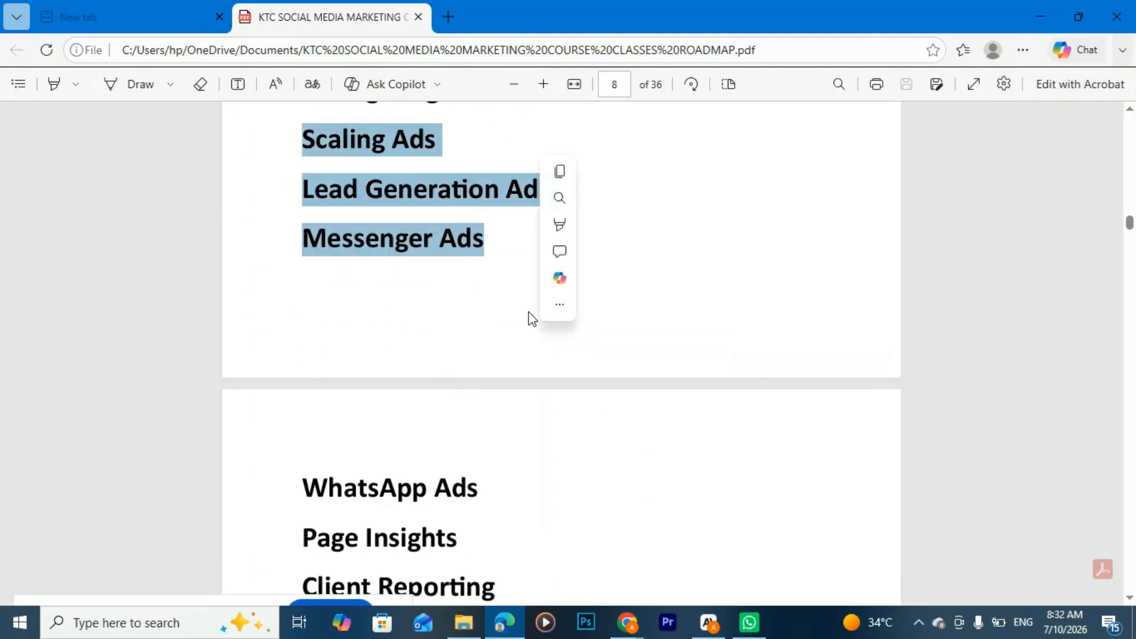
scroll(528, 325, "down", 5)
scroll(443, 266, "up", 1)
scroll(447, 296, "down", 5)
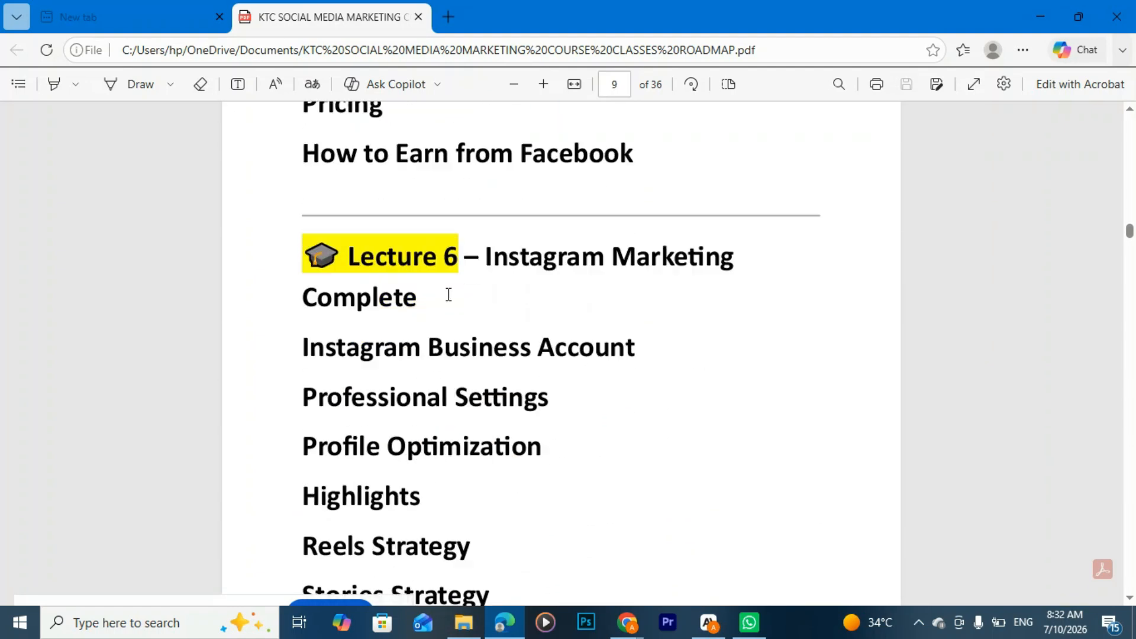